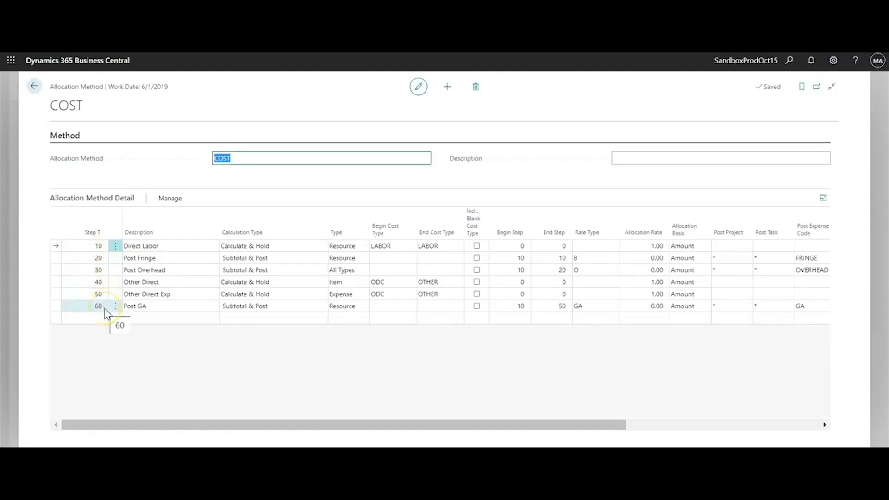
- Examine the Direct Labor line of the COST allocation method and return to the home page
{"action": "left_click", "coordinate": [179, 245]}
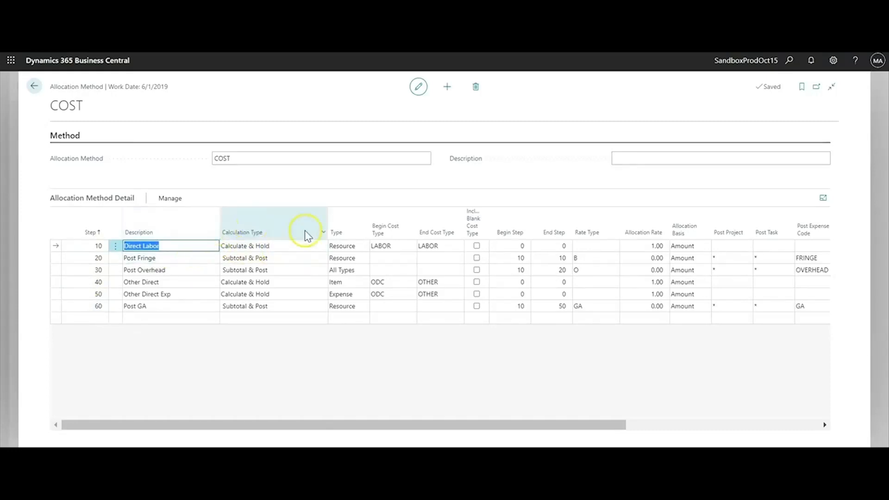
{"action": "left_click", "coordinate": [179, 244]}
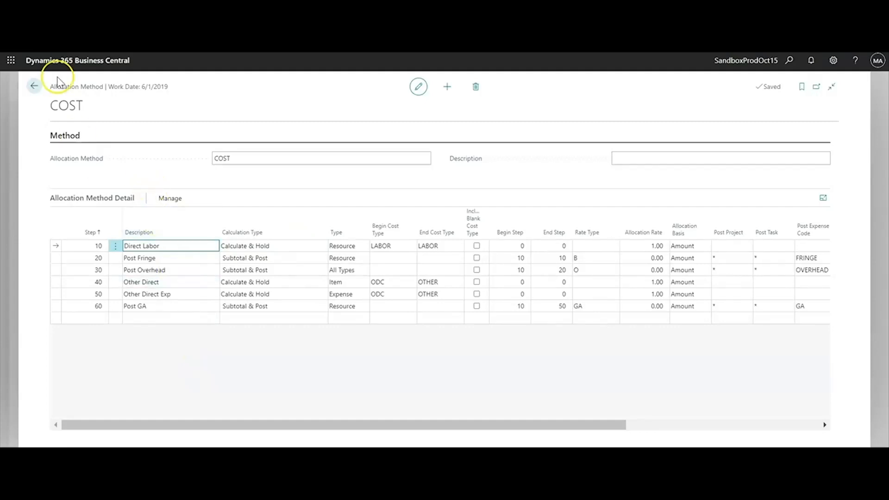
{"action": "left_click", "coordinate": [34, 86]}
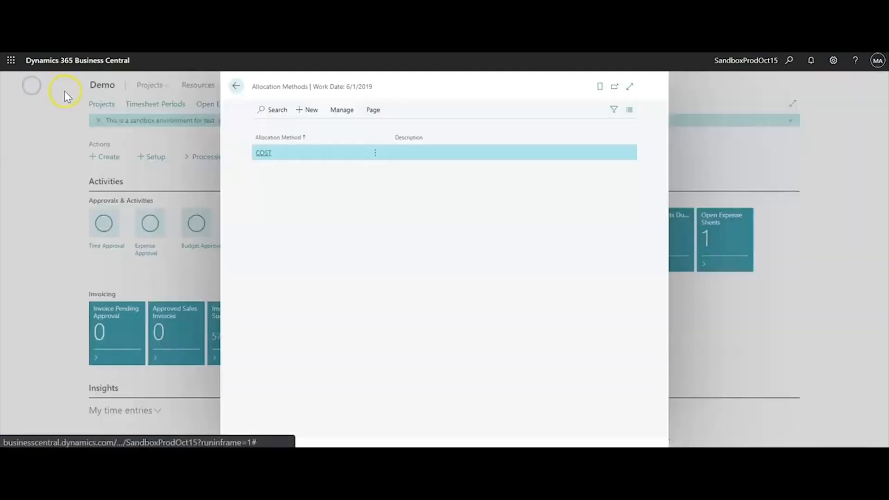
{"action": "left_click", "coordinate": [237, 88]}
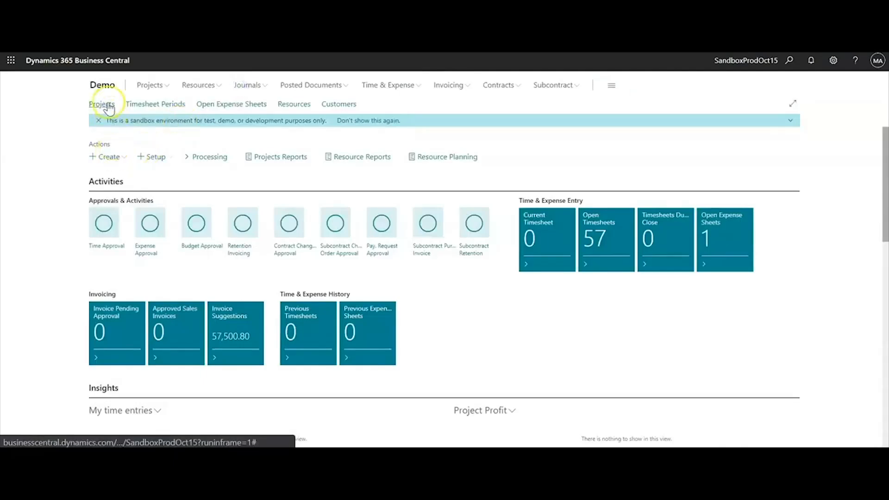
- Open project IRV001 and examine its allocation method under WIP, Recognition Settings & Allocations
{"action": "left_click", "coordinate": [108, 104]}
{"action": "left_click", "coordinate": [115, 193]}
{"action": "scroll", "coordinate": [585, 338], "scroll_direction": "down", "scroll_amount": 5}
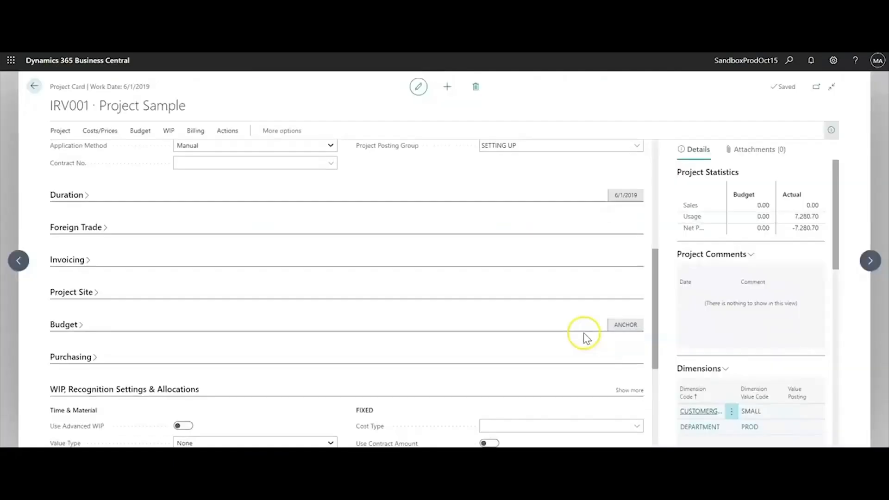
{"action": "scroll", "coordinate": [584, 337], "scroll_direction": "down", "scroll_amount": 1}
{"action": "left_click", "coordinate": [505, 364]}
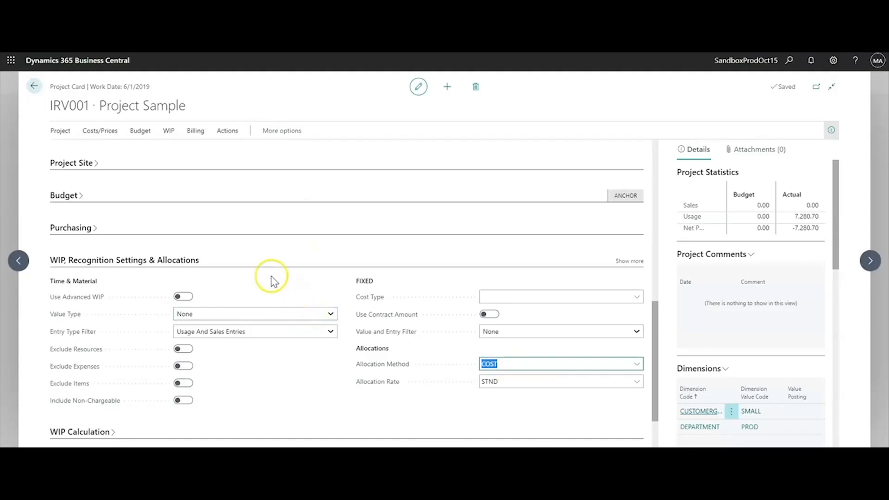
- Leave the project, open the general Project Setup, and examine the Automatic Calculations setting under WIP & Allocations
{"action": "left_click", "coordinate": [34, 86]}
{"action": "left_click", "coordinate": [110, 90]}
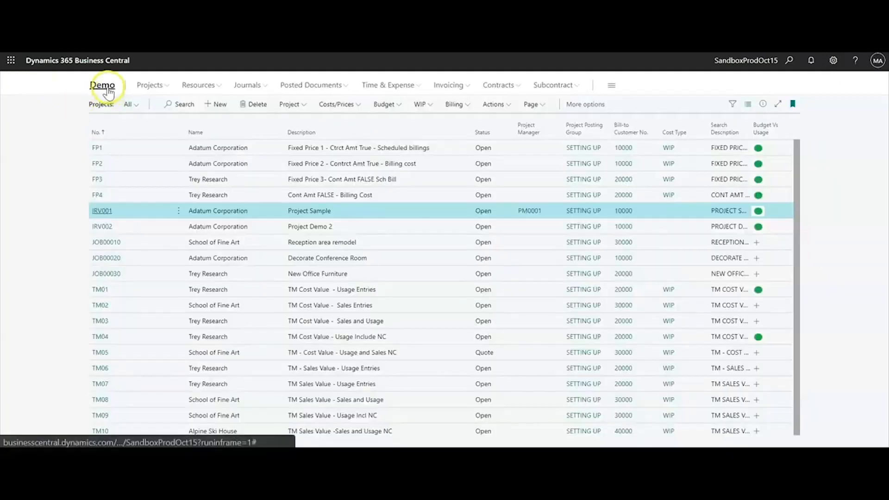
{"action": "left_click", "coordinate": [150, 144]}
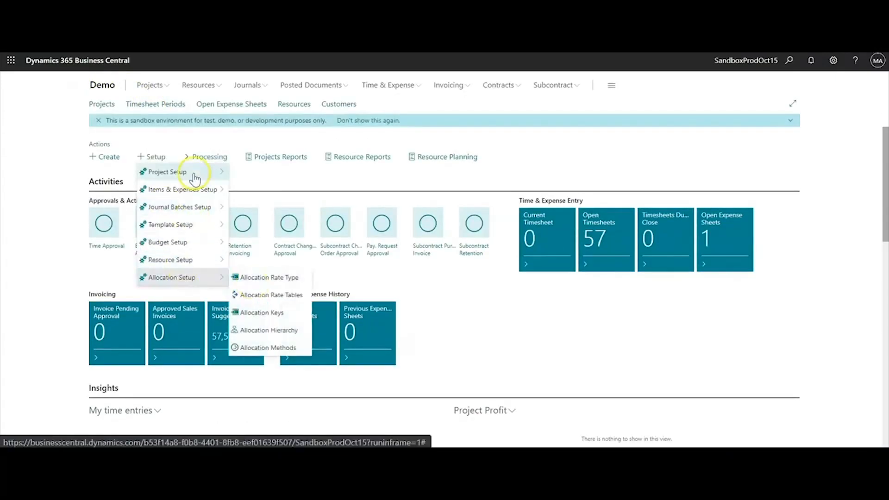
{"action": "mouse_move", "coordinate": [202, 172]}
{"action": "left_click", "coordinate": [274, 192]}
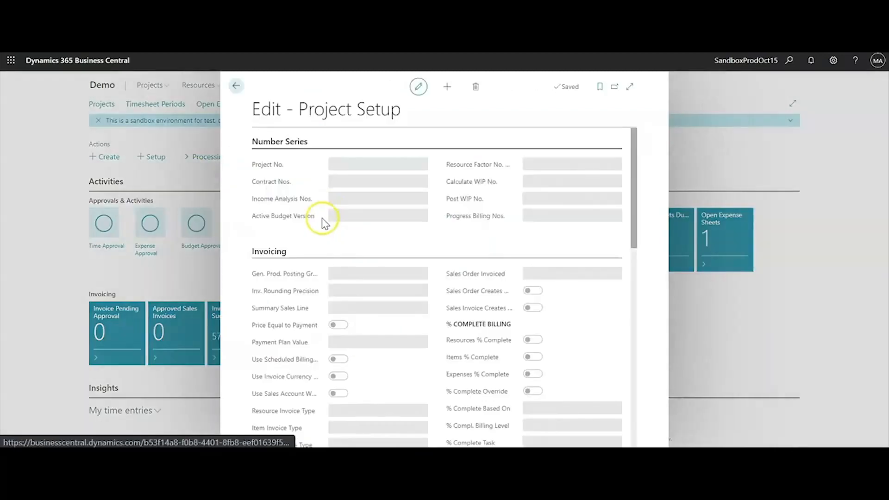
{"action": "scroll", "coordinate": [361, 257], "scroll_direction": "down", "scroll_amount": 10}
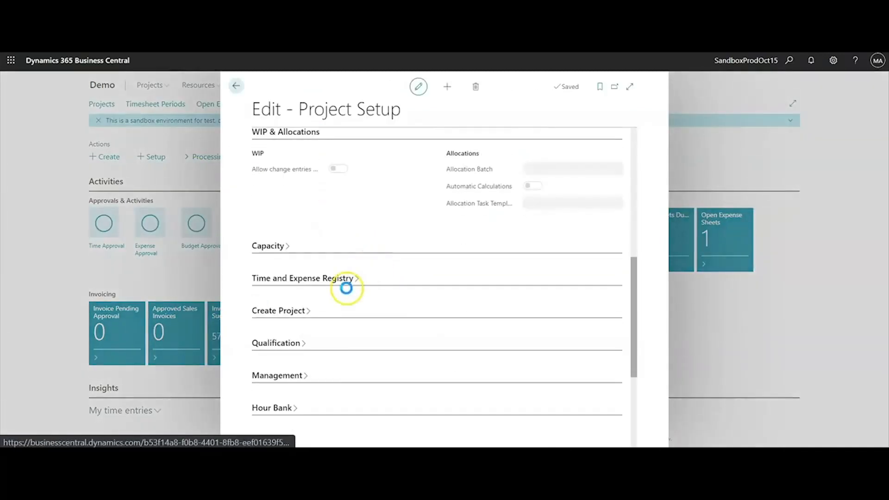
{"action": "scroll", "coordinate": [352, 292], "scroll_direction": "up", "scroll_amount": 3}
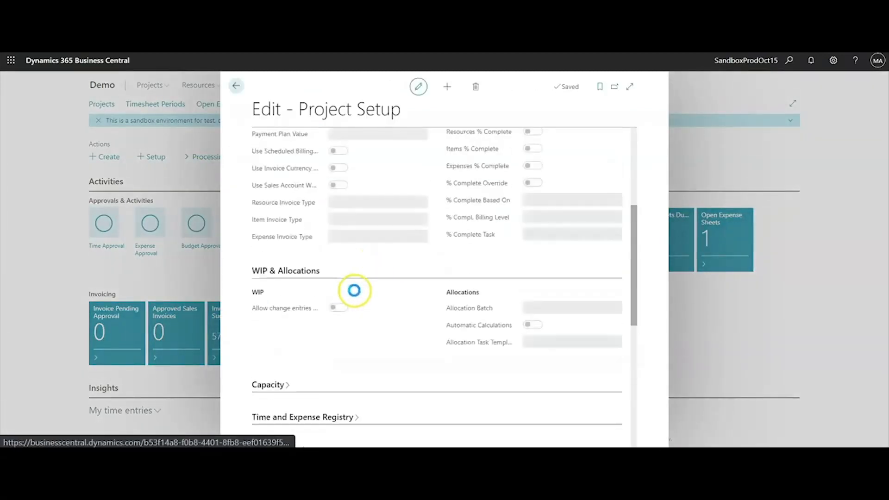
{"action": "left_click", "coordinate": [534, 327]}
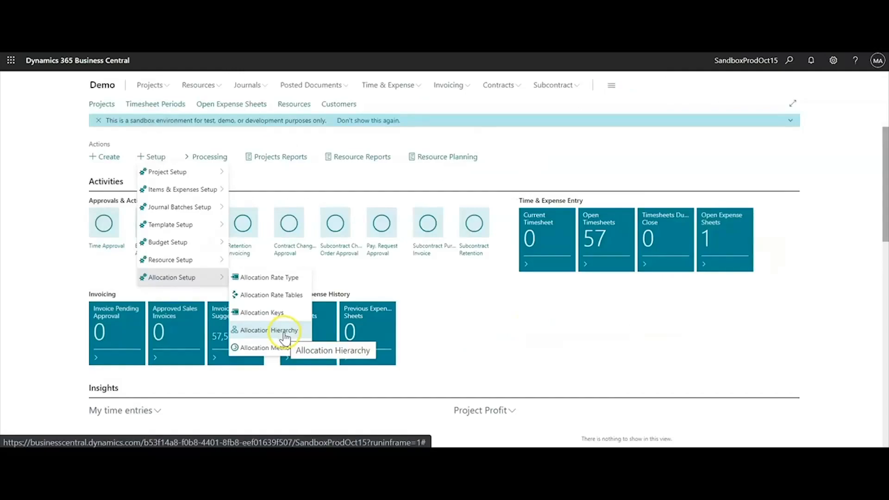
- Open the COST allocation method and examine the Direct Labor line's Type options and its begin and end cost types
{"action": "left_click", "coordinate": [285, 349]}
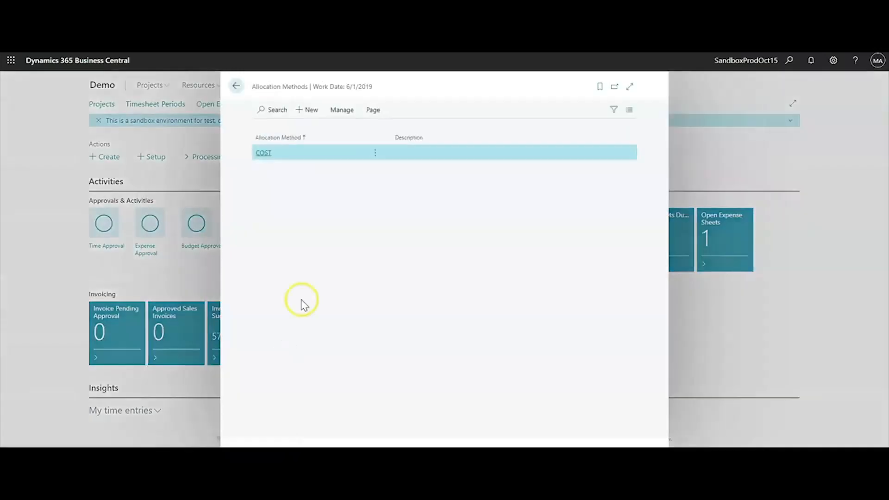
{"action": "left_click", "coordinate": [262, 153]}
{"action": "left_click", "coordinate": [178, 243]}
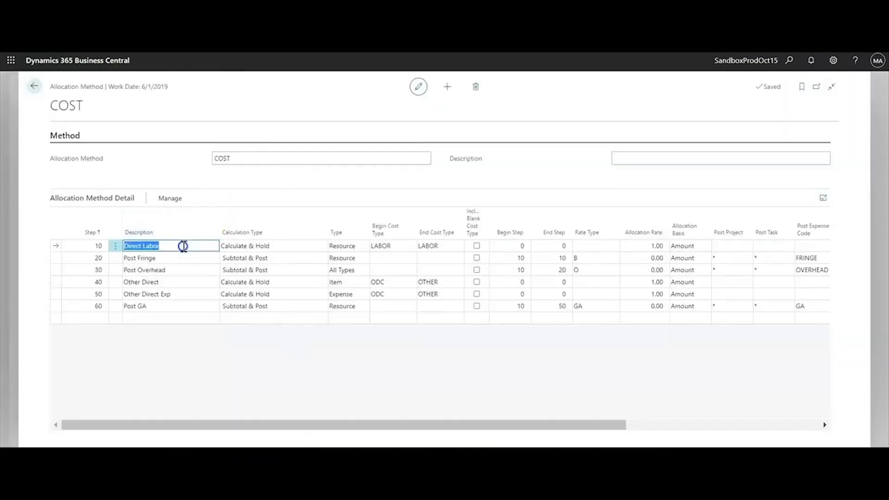
{"action": "left_click", "coordinate": [364, 247]}
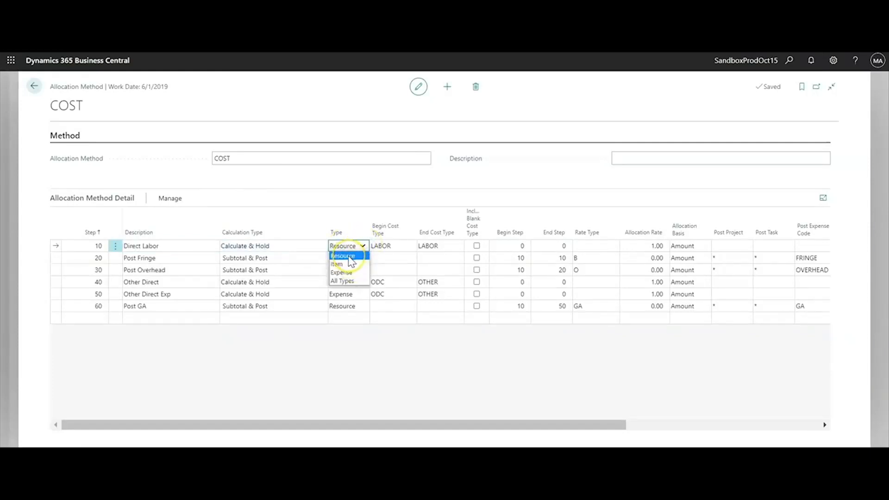
{"action": "left_click", "coordinate": [408, 245]}
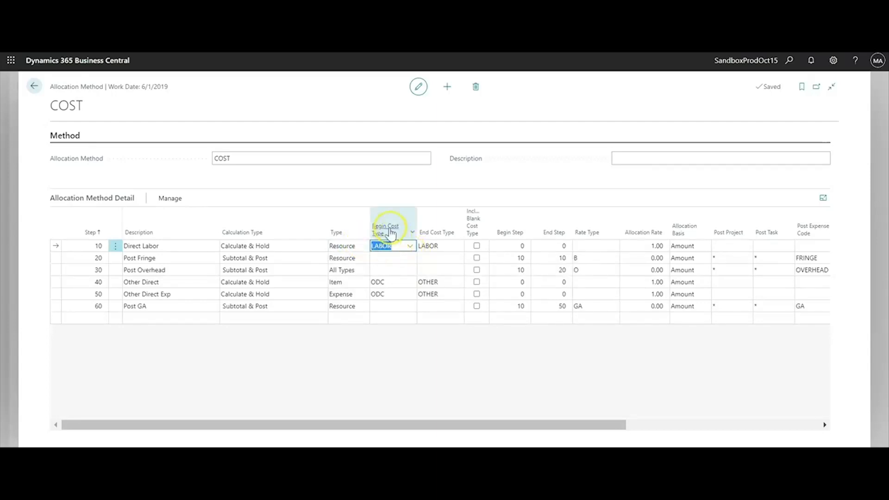
{"action": "left_click", "coordinate": [442, 247]}
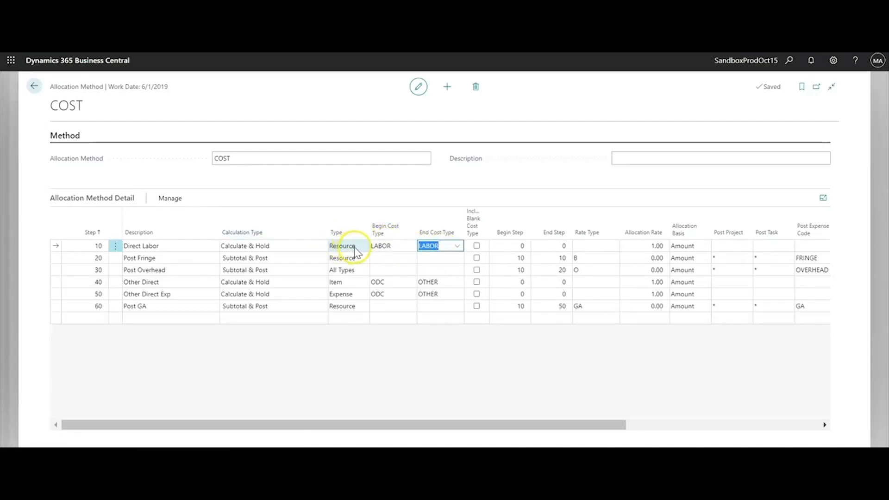
{"action": "left_click", "coordinate": [397, 249]}
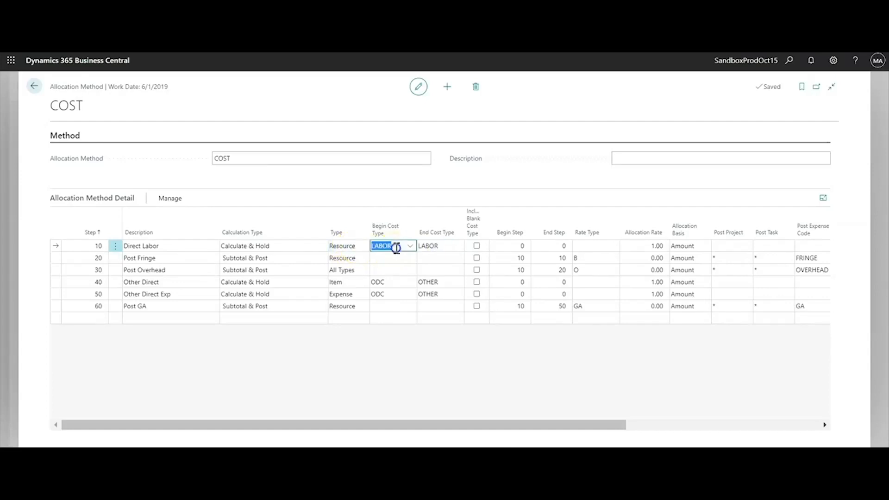
{"action": "left_click", "coordinate": [436, 249]}
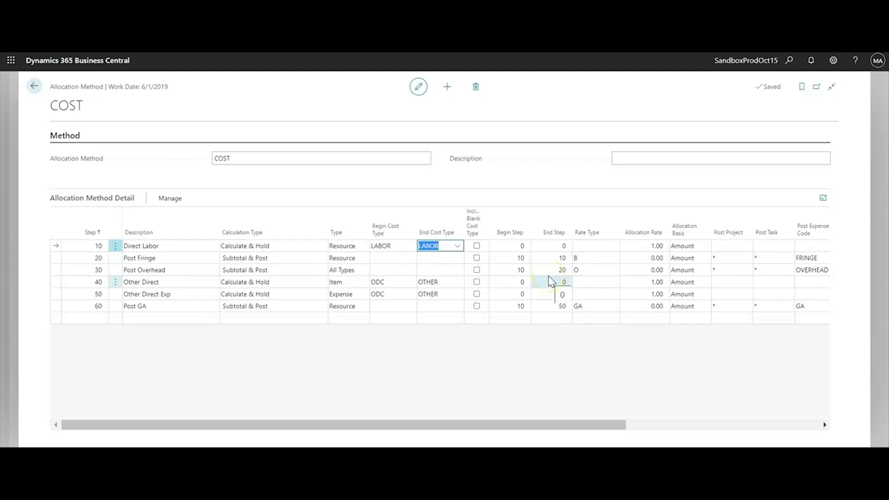
- Choose LABOR as the End Cost Type for the Direct Labor line and review its cost type range
{"action": "left_click", "coordinate": [394, 245]}
{"action": "left_click", "coordinate": [456, 247]}
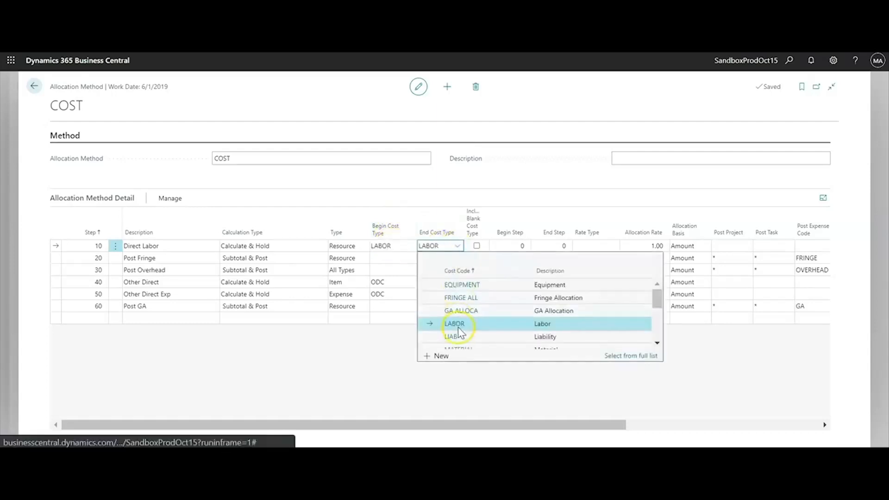
{"action": "scroll", "coordinate": [456, 319], "scroll_direction": "down", "scroll_amount": 3}
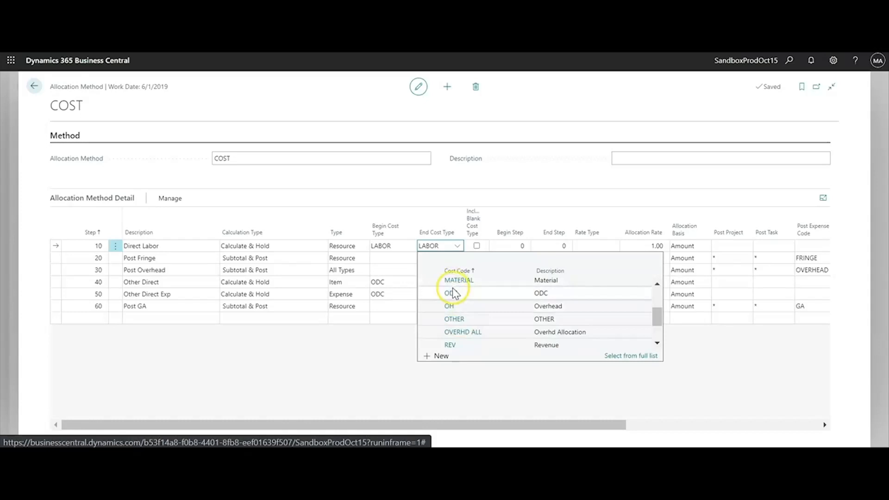
{"action": "scroll", "coordinate": [450, 295], "scroll_direction": "up", "scroll_amount": 3}
{"action": "left_click", "coordinate": [462, 323]}
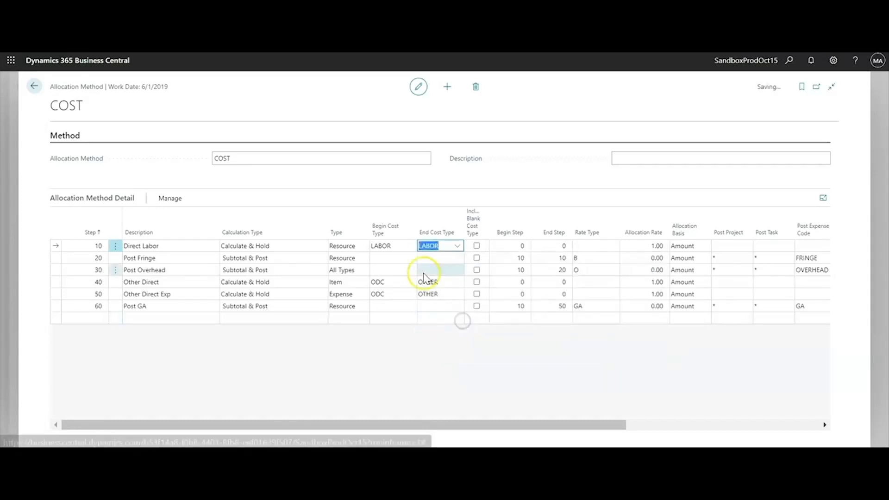
{"action": "left_click", "coordinate": [404, 246]}
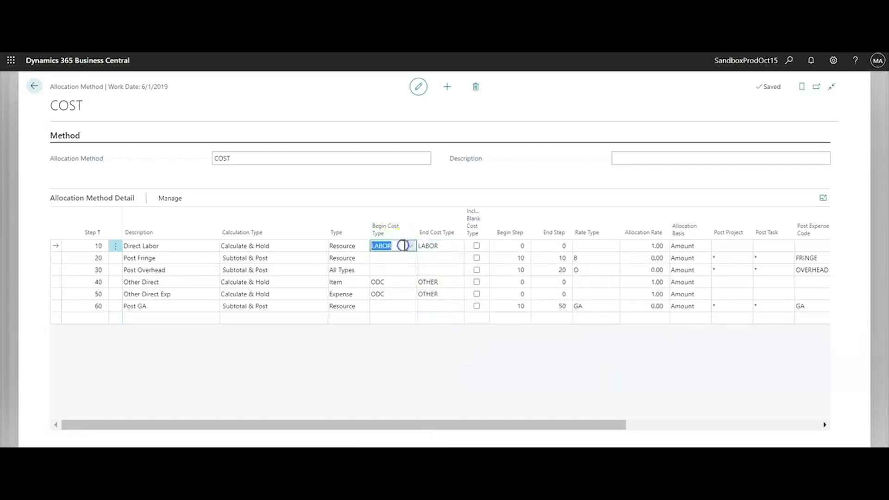
{"action": "left_click", "coordinate": [439, 246]}
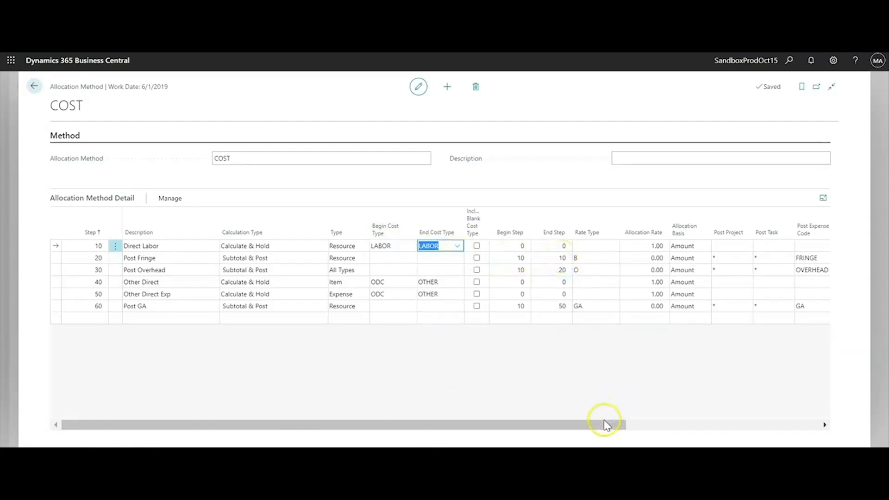
{"action": "left_click_drag", "start_coordinate": [607, 425], "coordinate": [469, 416]}
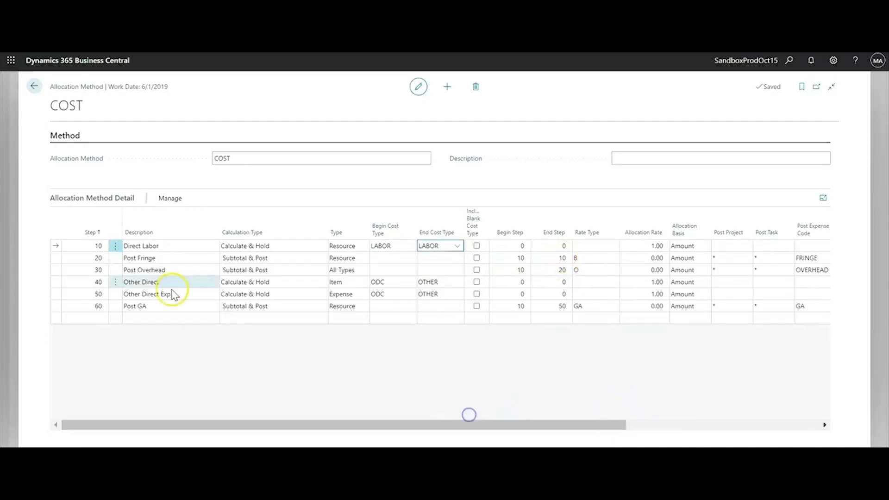
- Examine the Post Fringe line in the allocation method detail, including its rate type
{"action": "left_click", "coordinate": [181, 258]}
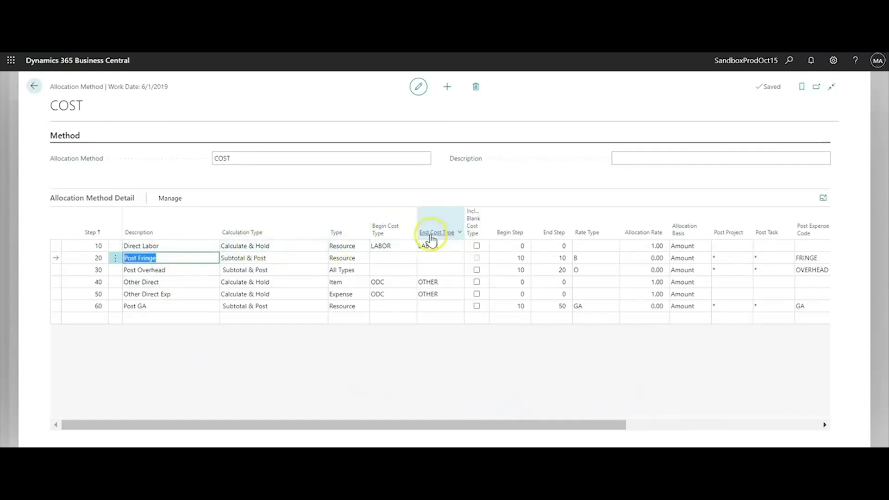
{"action": "left_click", "coordinate": [56, 246]}
{"action": "left_click", "coordinate": [55, 257]}
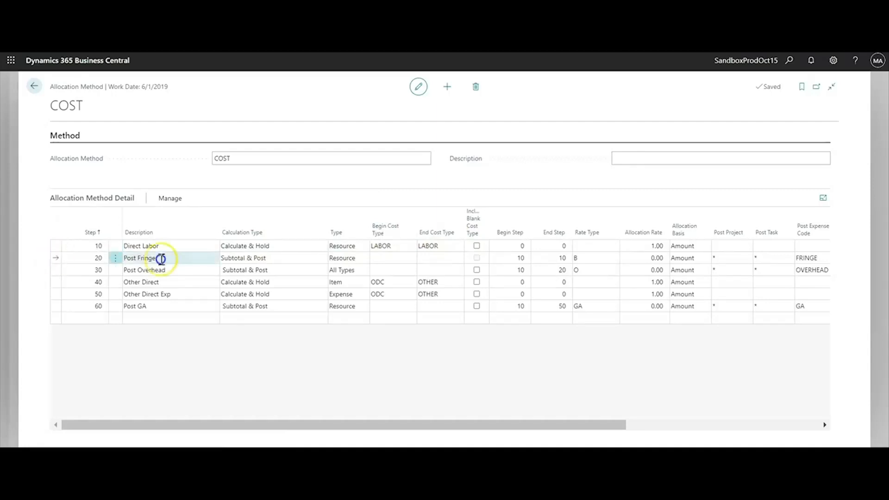
{"action": "left_click", "coordinate": [593, 263]}
{"action": "left_click", "coordinate": [592, 259]}
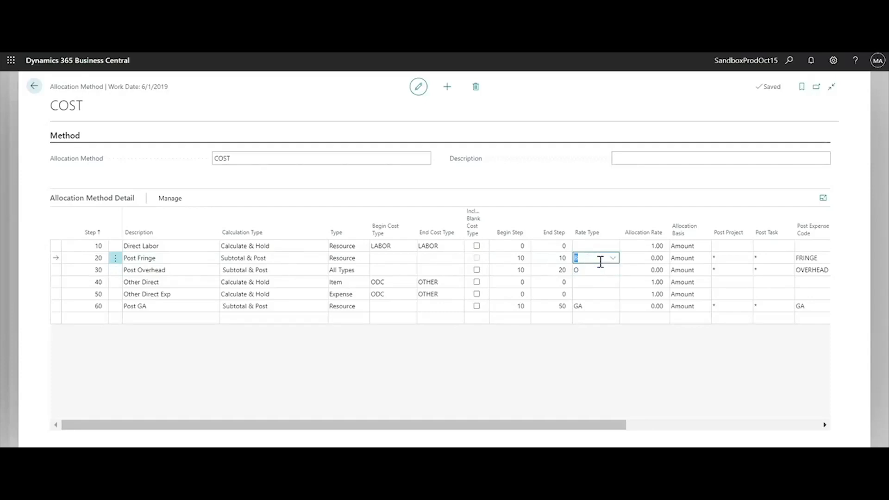
{"action": "left_click", "coordinate": [57, 259]}
- Examine the Post Overhead line's rate type and its begin and end steps against the Direct Labor line
{"action": "left_click", "coordinate": [56, 271]}
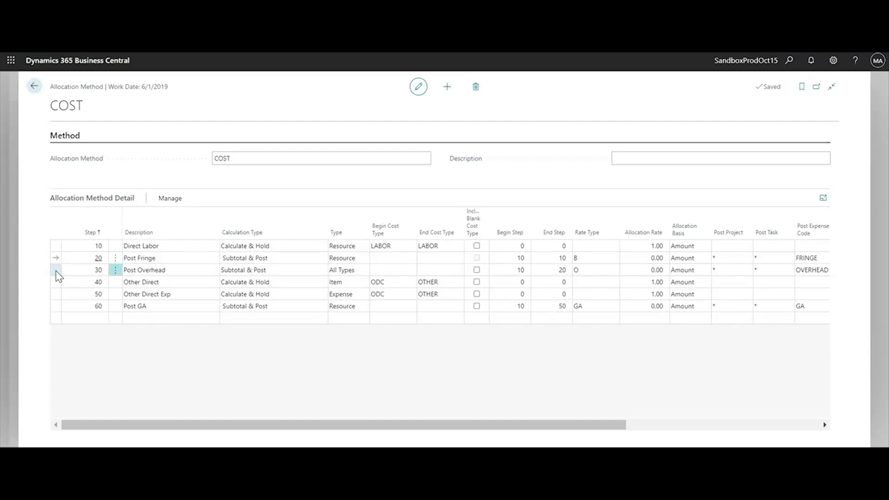
{"action": "left_click", "coordinate": [587, 271]}
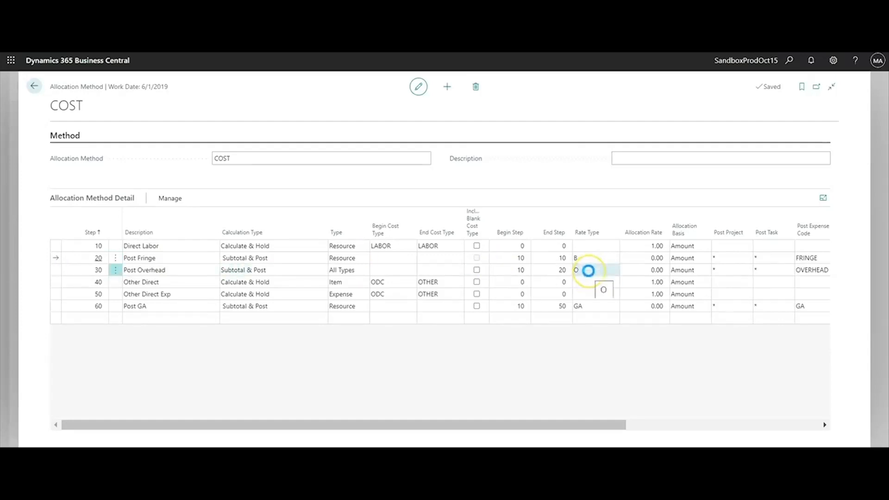
{"action": "left_click", "coordinate": [180, 248]}
{"action": "left_click", "coordinate": [512, 272]}
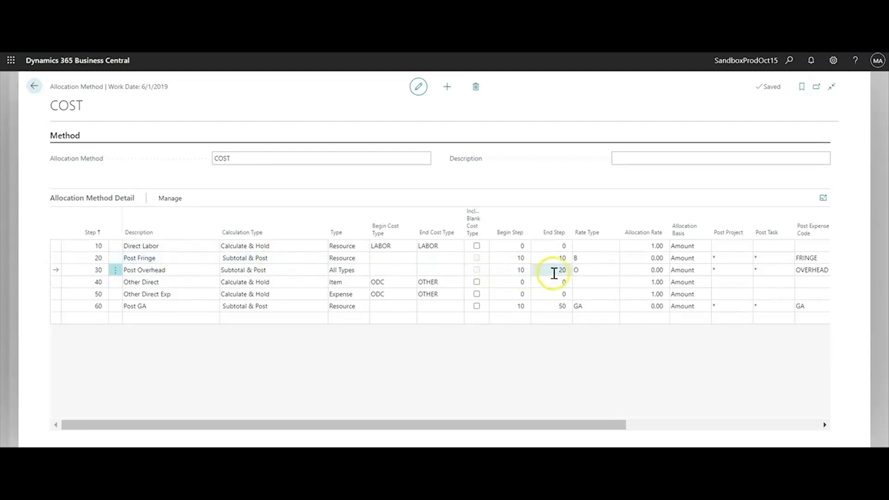
{"action": "left_click", "coordinate": [80, 246]}
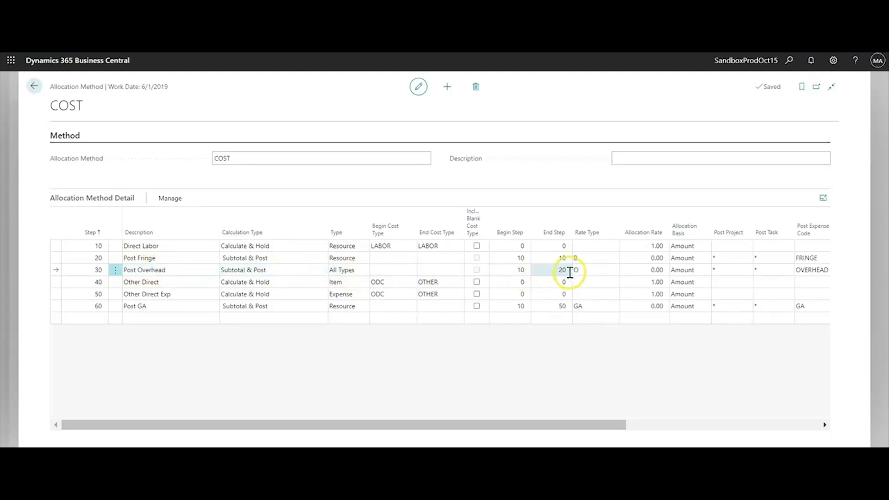
- View the Type options of the Post Overhead line and compare its type with the Post Fringe line, leaving both values as they are
{"action": "left_click", "coordinate": [347, 271]}
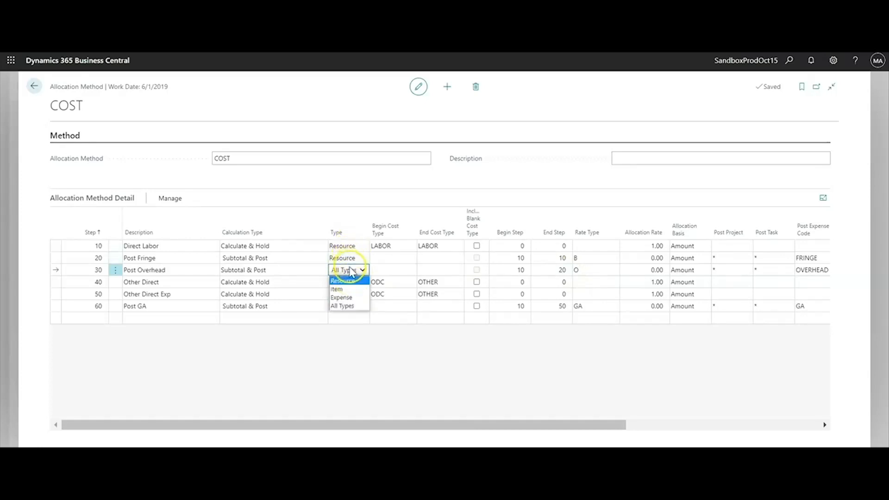
{"action": "left_click", "coordinate": [284, 342]}
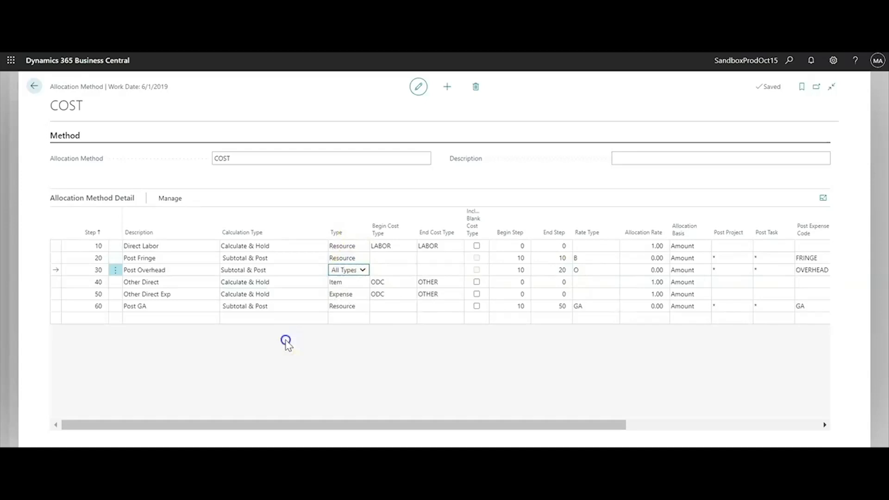
{"action": "left_click", "coordinate": [361, 260]}
{"action": "left_click", "coordinate": [362, 259]}
{"action": "left_click", "coordinate": [358, 274]}
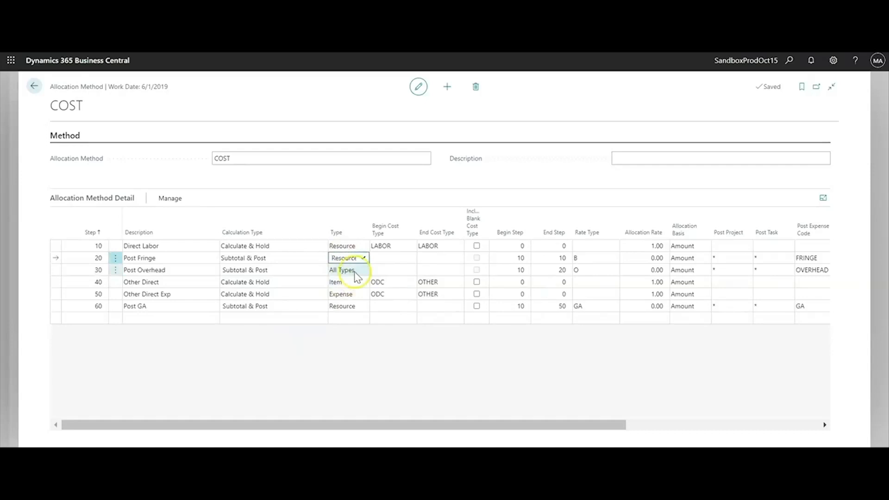
- Examine the Other Direct line in the allocation method detail, including its type and its begin and end cost types
{"action": "left_click", "coordinate": [346, 342]}
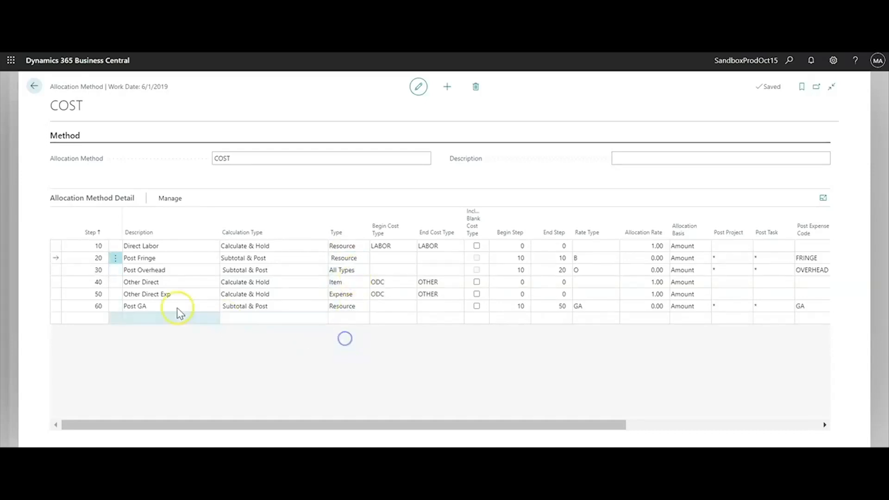
{"action": "left_click", "coordinate": [54, 282]}
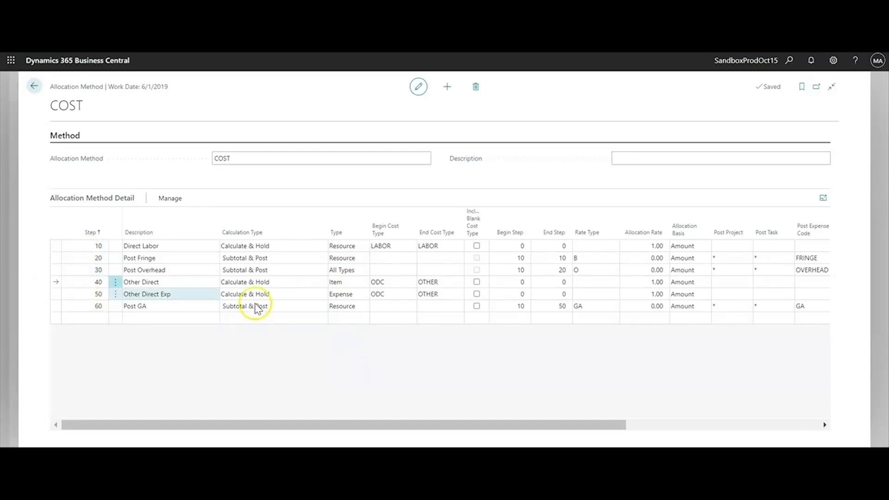
{"action": "left_click", "coordinate": [323, 310]}
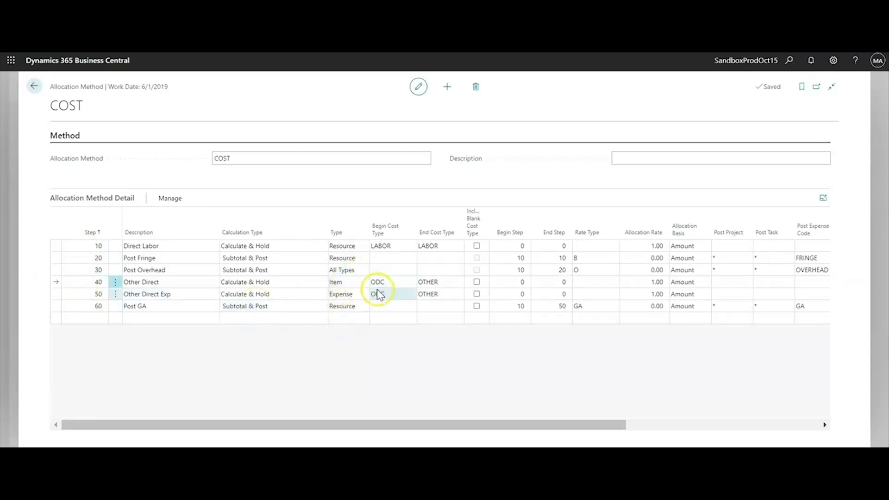
{"action": "left_click", "coordinate": [383, 308]}
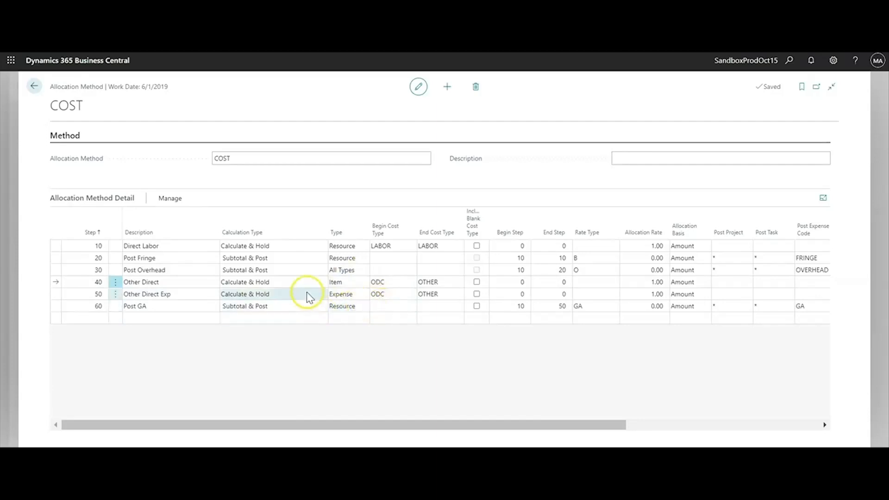
{"action": "left_click", "coordinate": [320, 281]}
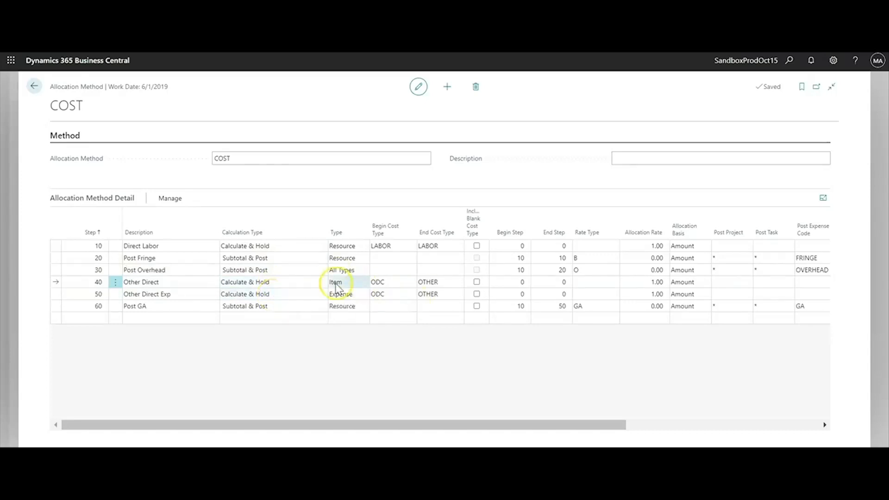
{"action": "left_click", "coordinate": [393, 284]}
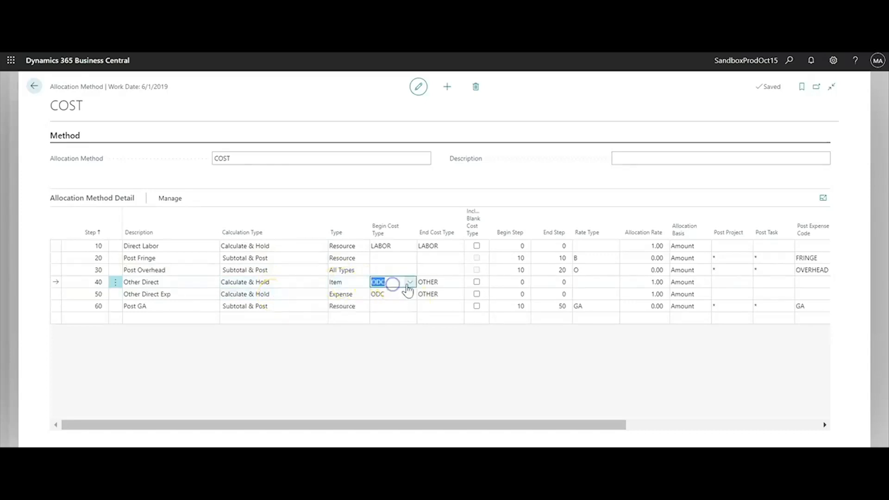
{"action": "left_click", "coordinate": [443, 283]}
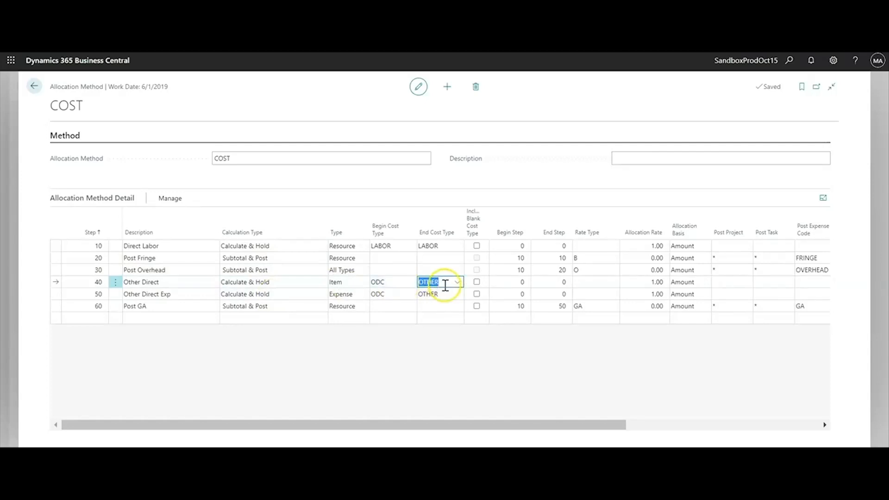
- Examine the begin and end cost types of the Other Direct Exp line
{"action": "left_click", "coordinate": [196, 295]}
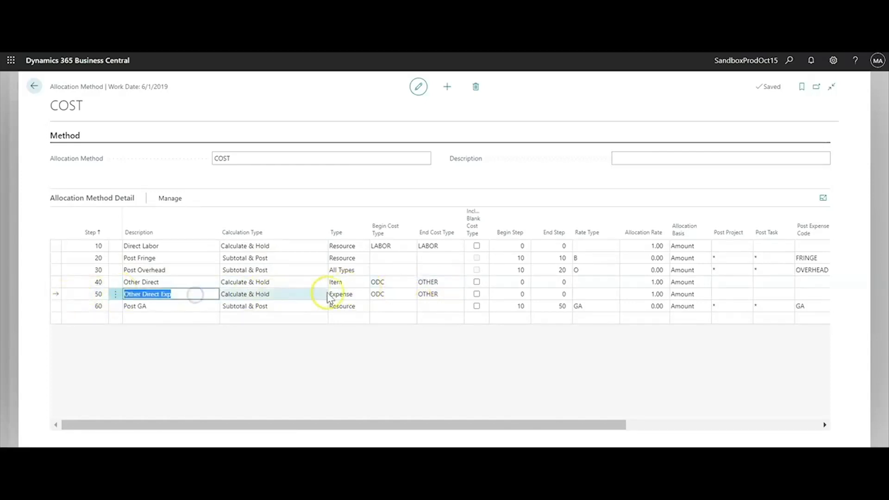
{"action": "left_click", "coordinate": [391, 294]}
{"action": "left_click", "coordinate": [430, 294]}
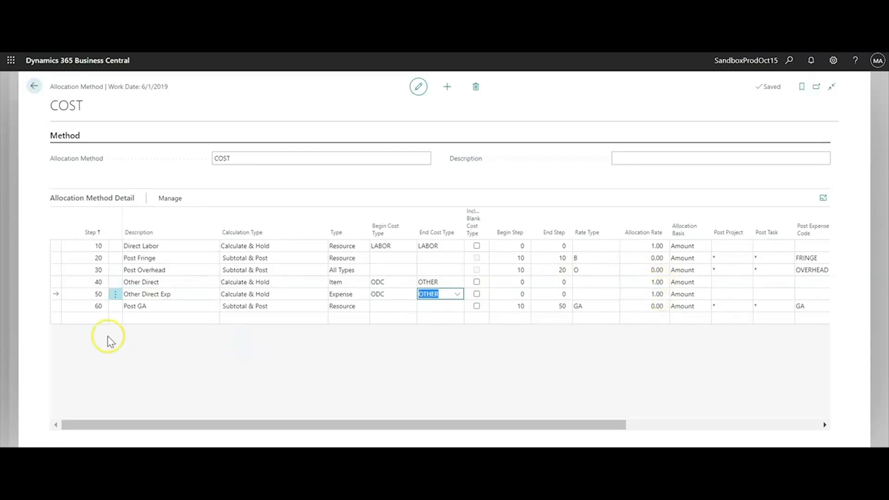
- Examine the Post GA line and go through the Direct Labor to Other Direct Exp lines within its step range
{"action": "left_click", "coordinate": [151, 312]}
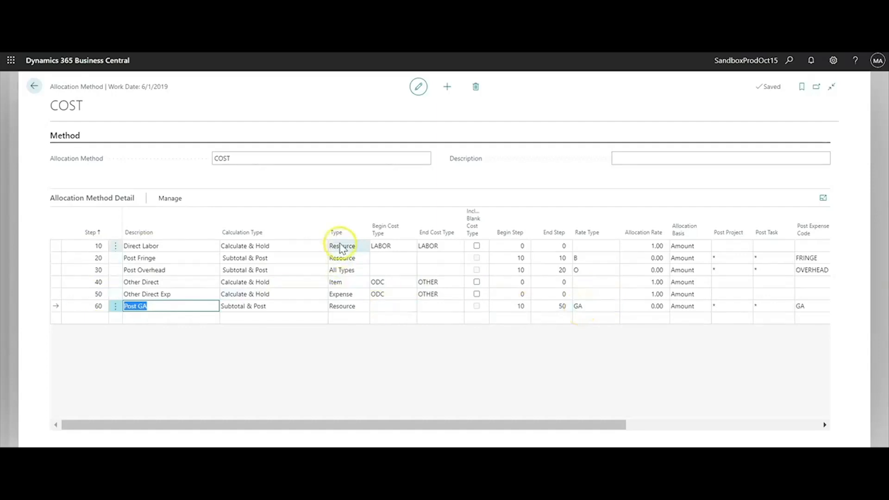
{"action": "left_click", "coordinate": [51, 246]}
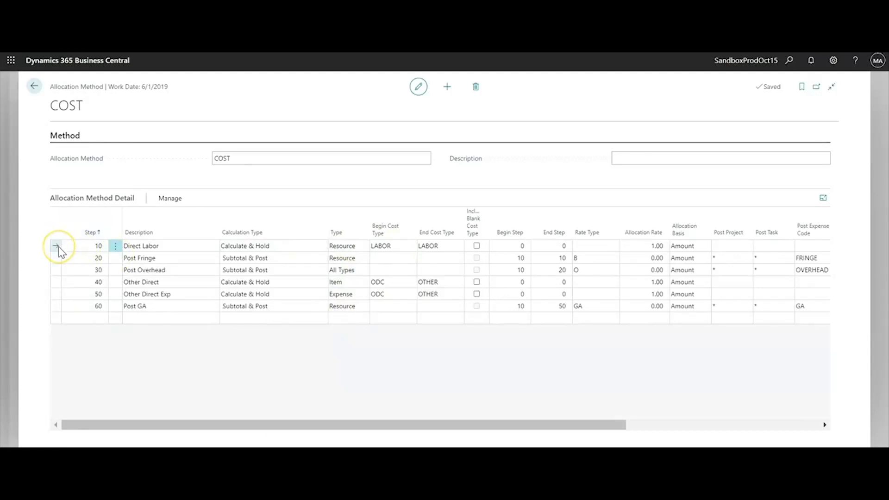
{"action": "left_click", "coordinate": [394, 244]}
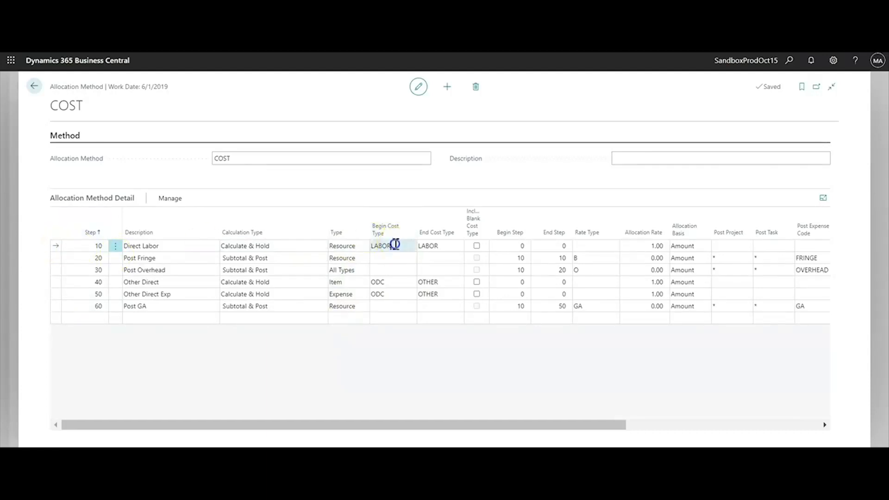
{"action": "left_click", "coordinate": [55, 247]}
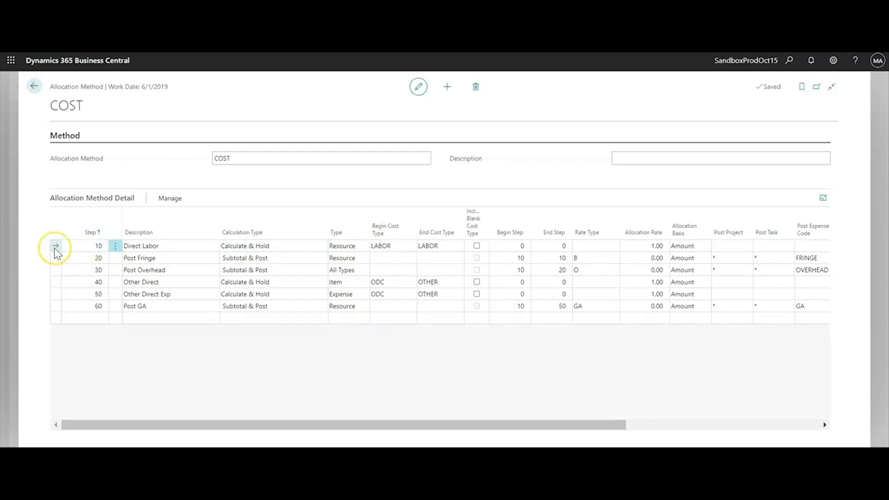
{"action": "left_click", "coordinate": [55, 258]}
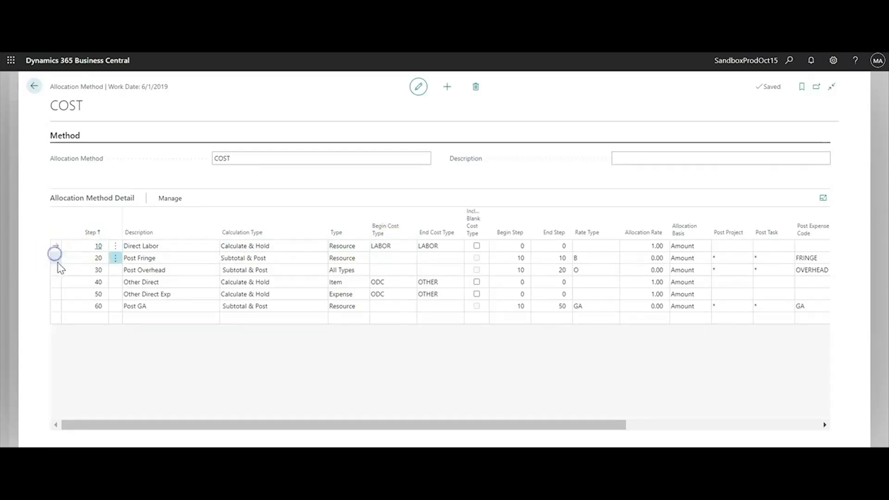
{"action": "left_click", "coordinate": [56, 270]}
{"action": "left_click", "coordinate": [57, 282]}
{"action": "left_click", "coordinate": [57, 294]}
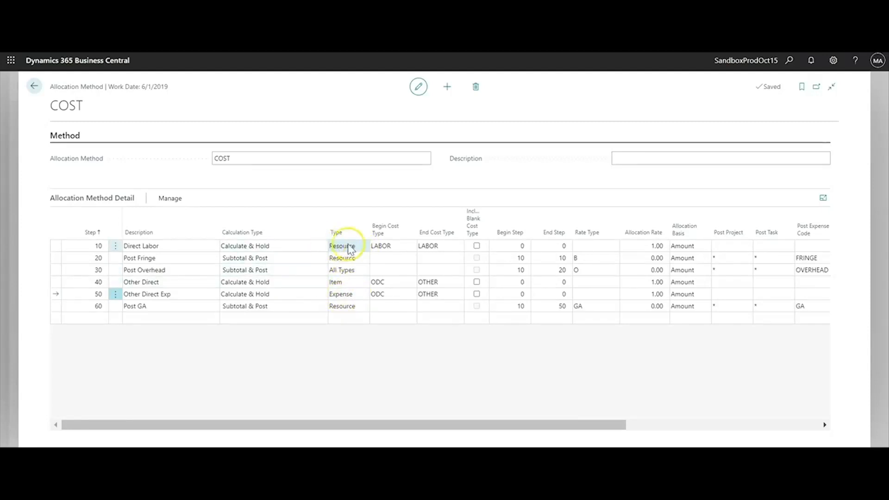
- Set the Type of the Post GA line to All Types
{"action": "left_click", "coordinate": [351, 309]}
{"action": "left_click", "coordinate": [363, 306]}
{"action": "left_click", "coordinate": [354, 341]}
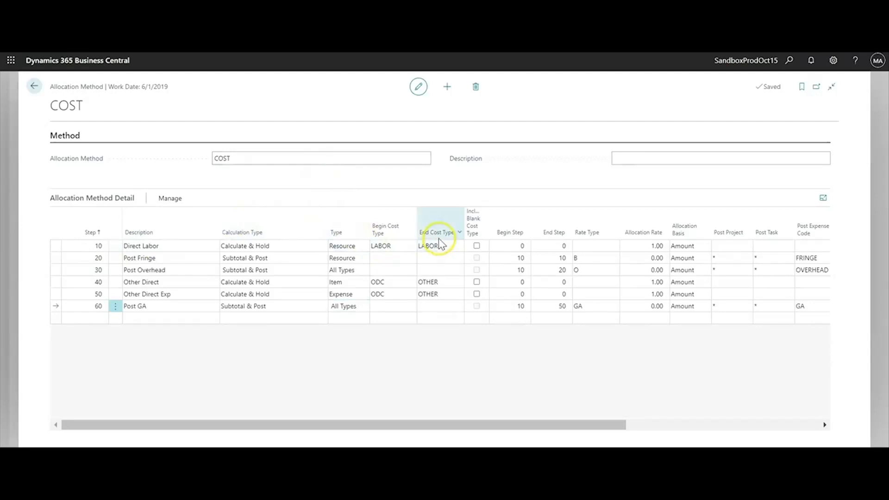
- Check the Post Overhead line's type against the Direct Labor and Post Fringe lines in its step range
{"action": "left_click", "coordinate": [58, 248]}
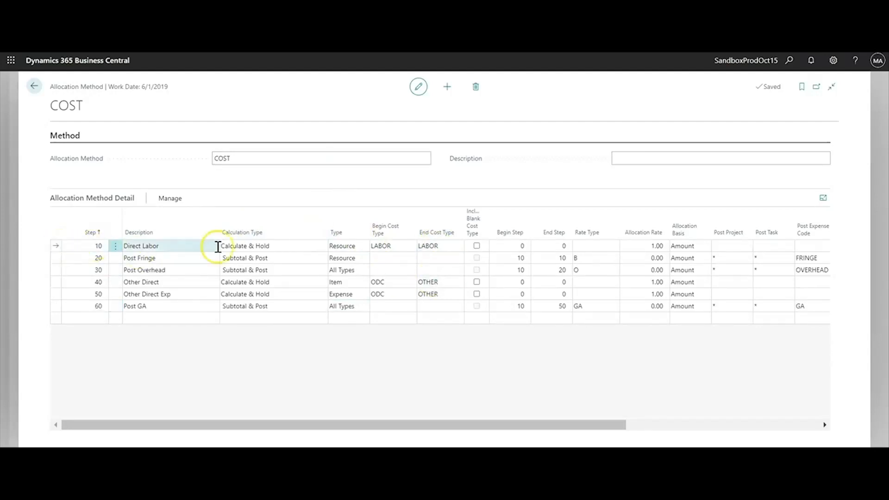
{"action": "left_click", "coordinate": [354, 271]}
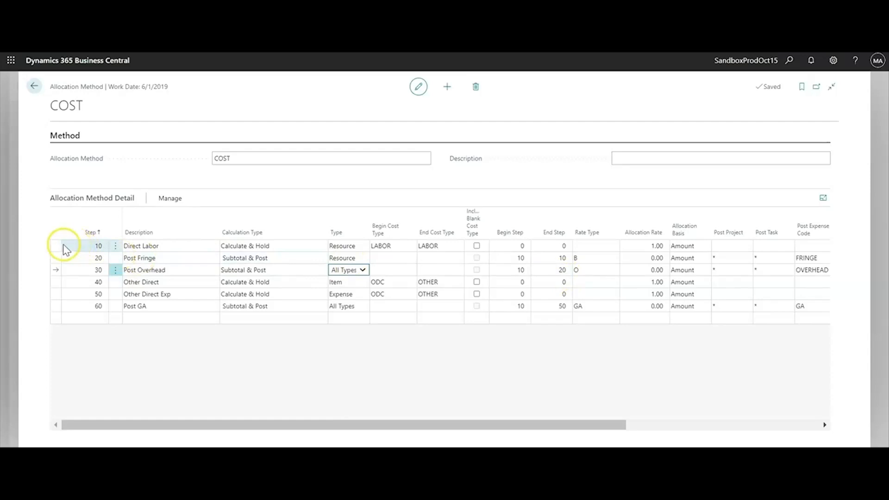
{"action": "left_click_drag", "start_coordinate": [57, 245], "coordinate": [61, 266]}
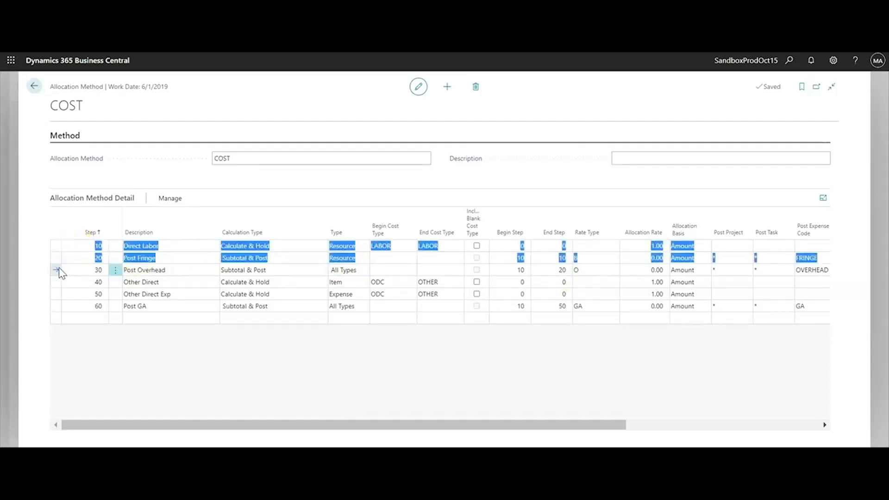
- Compare the types and cost type ranges of the Other Direct and Other Direct Exp lines
{"action": "left_click", "coordinate": [55, 281]}
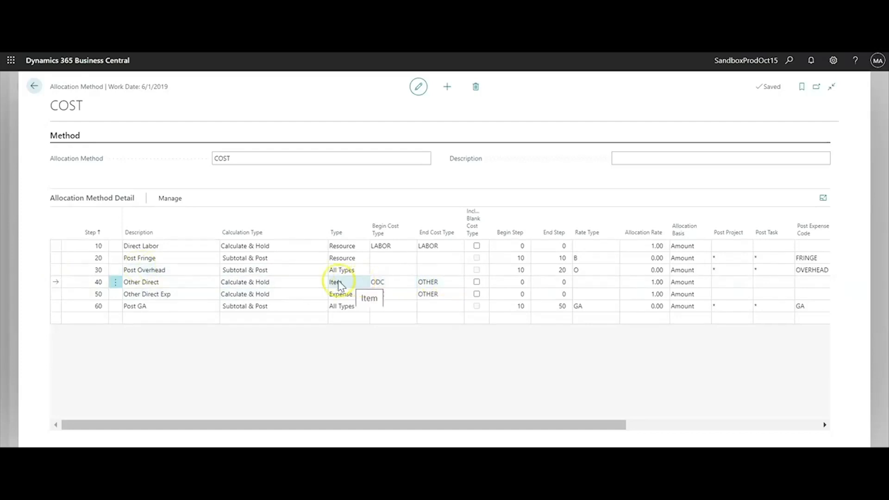
{"action": "left_click", "coordinate": [350, 297]}
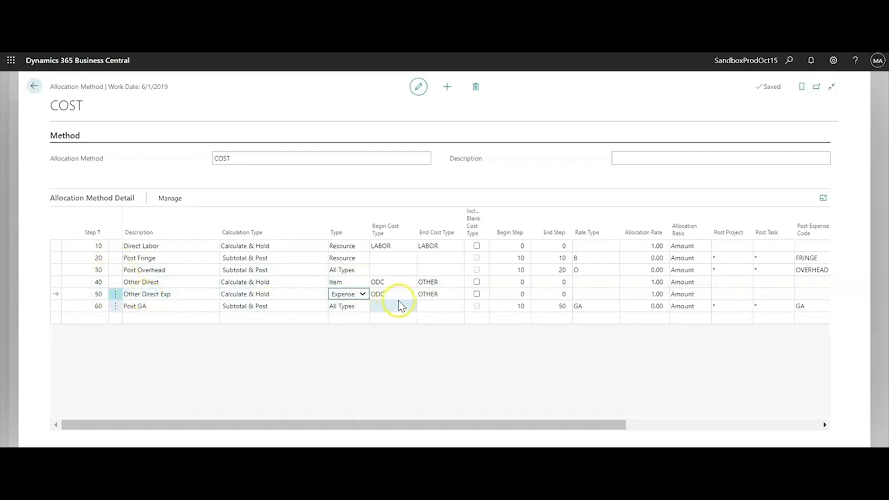
{"action": "left_click", "coordinate": [428, 298]}
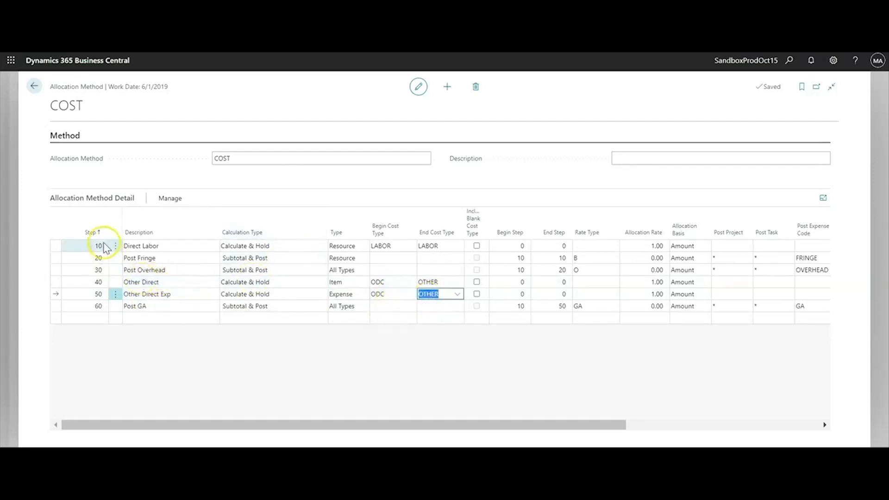
- Examine the Post GA line's rate type after the preceding Other Direct Exp line
{"action": "left_click", "coordinate": [57, 295]}
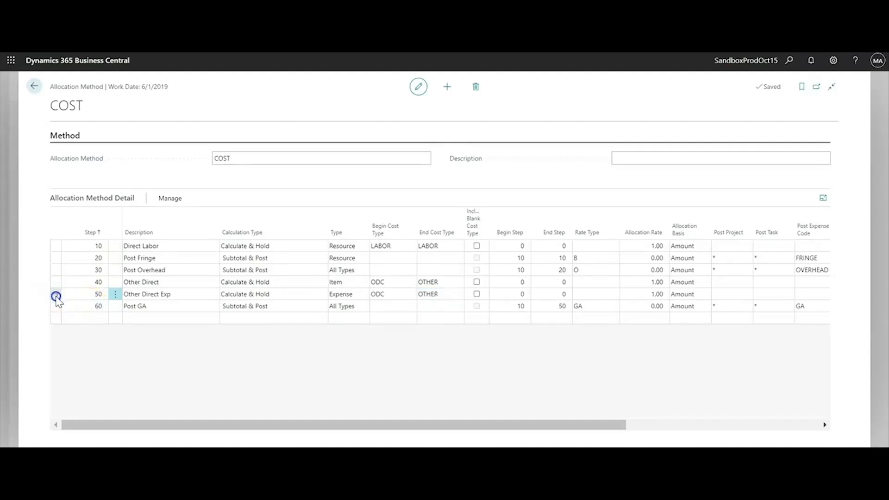
{"action": "left_click", "coordinate": [54, 308]}
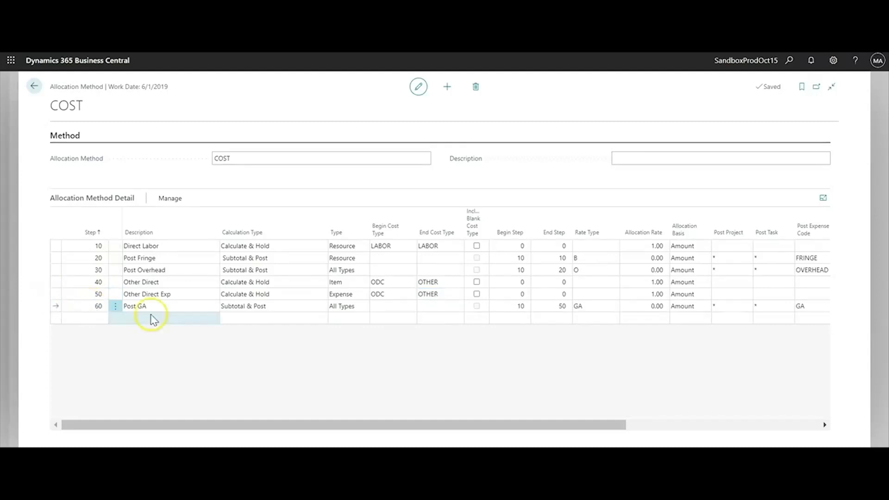
{"action": "left_click", "coordinate": [583, 308]}
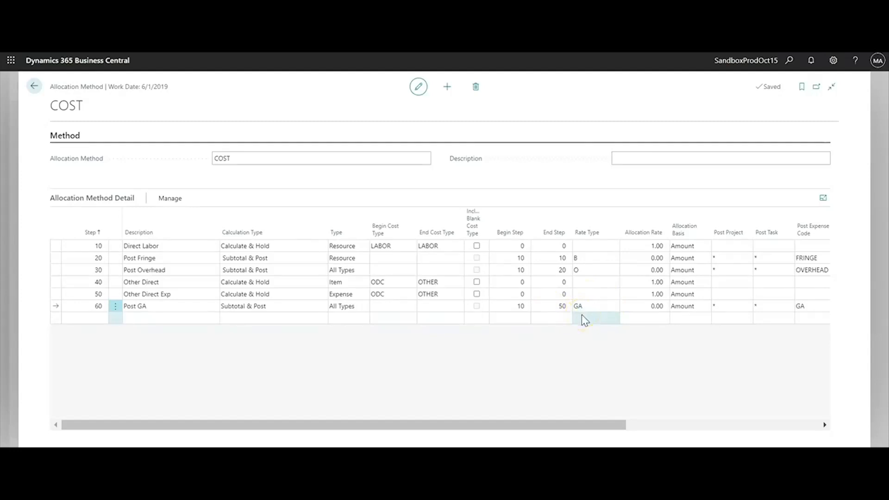
- Review the cost type, step range, rate type and posting columns across the allocation method lines
{"action": "left_click_drag", "start_coordinate": [577, 425], "coordinate": [715, 435]}
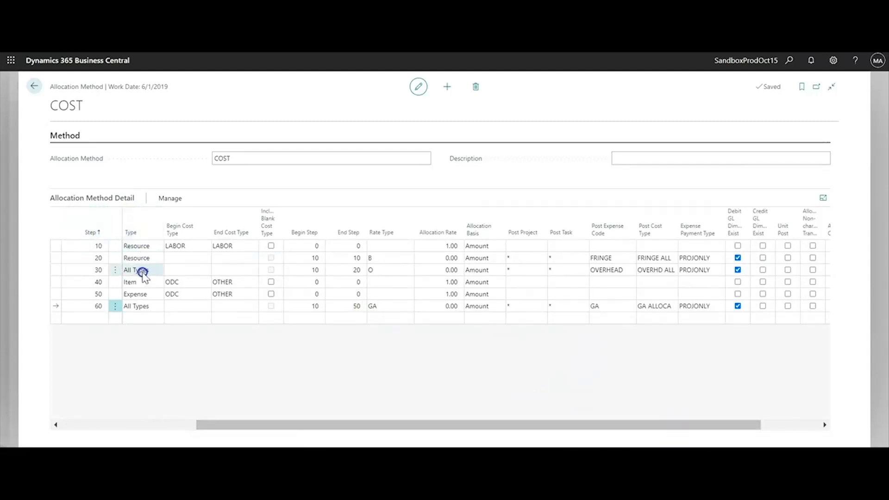
{"action": "left_click", "coordinate": [174, 310]}
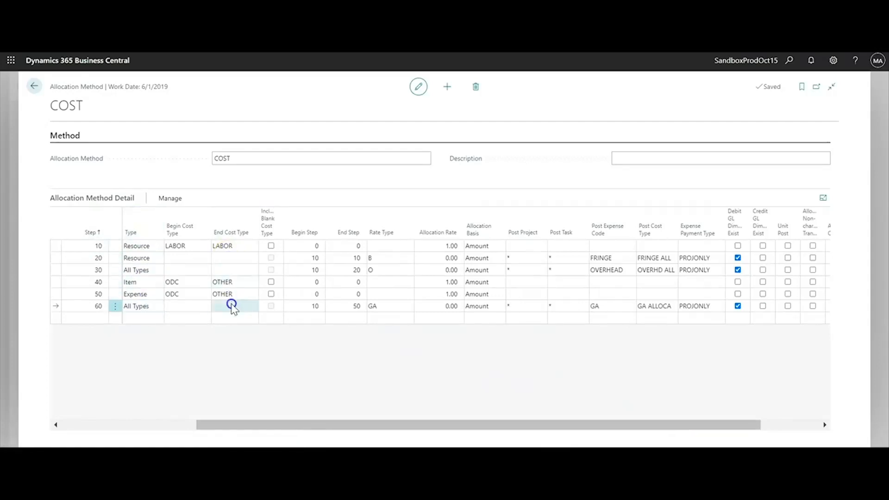
{"action": "left_click", "coordinate": [329, 258]}
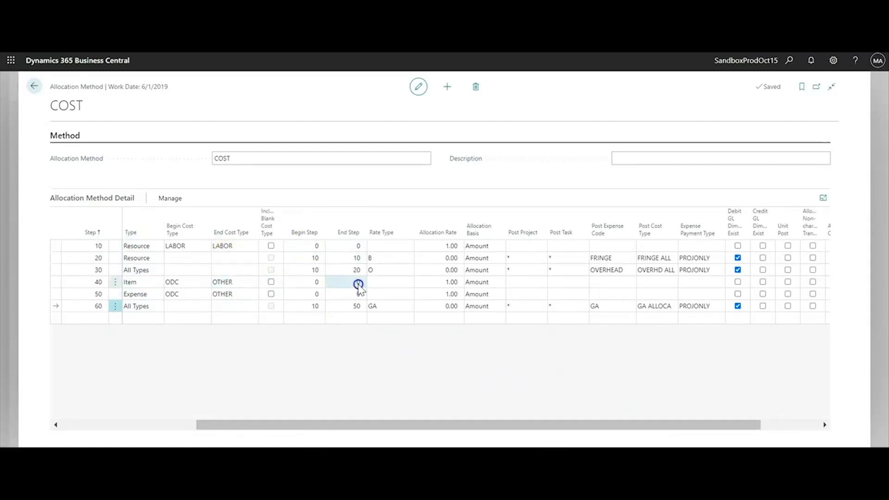
{"action": "left_click", "coordinate": [379, 262]}
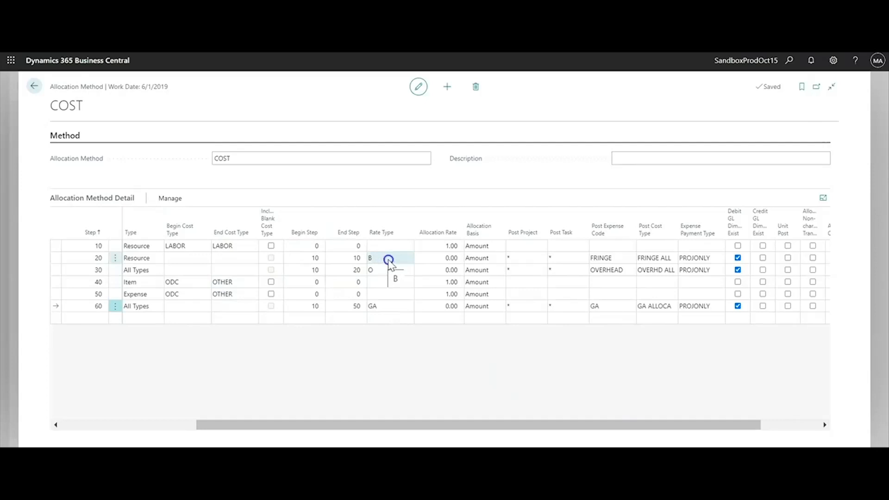
- Examine the Post Fringe line's rate type in relation to the Direct Labor line it is based on
{"action": "left_click", "coordinate": [388, 260]}
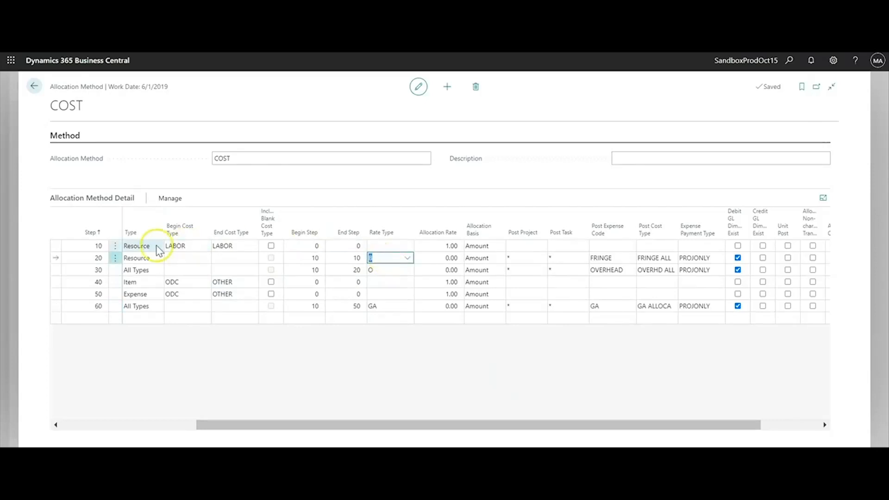
{"action": "left_click", "coordinate": [51, 245]}
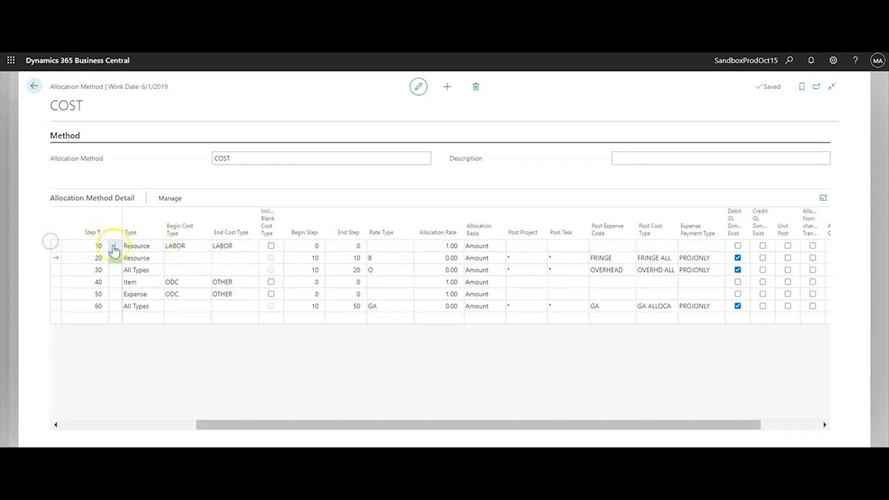
{"action": "left_click", "coordinate": [375, 250]}
{"action": "left_click", "coordinate": [382, 256]}
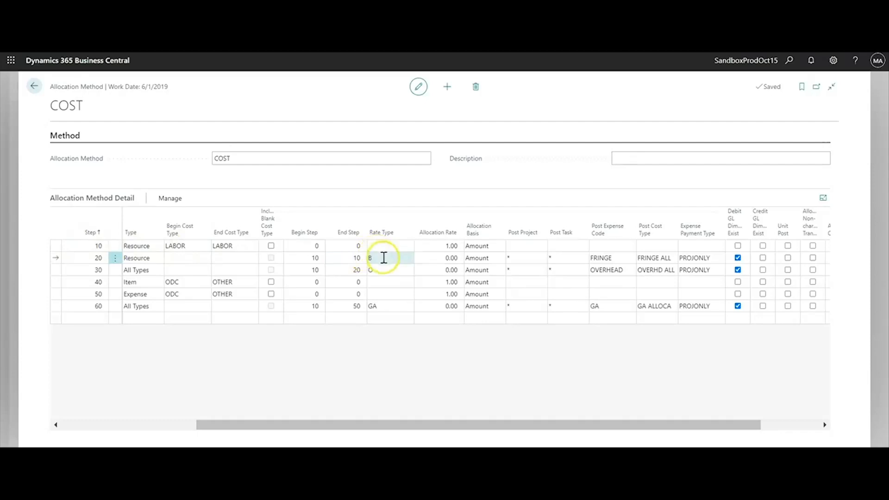
{"action": "left_click", "coordinate": [391, 259]}
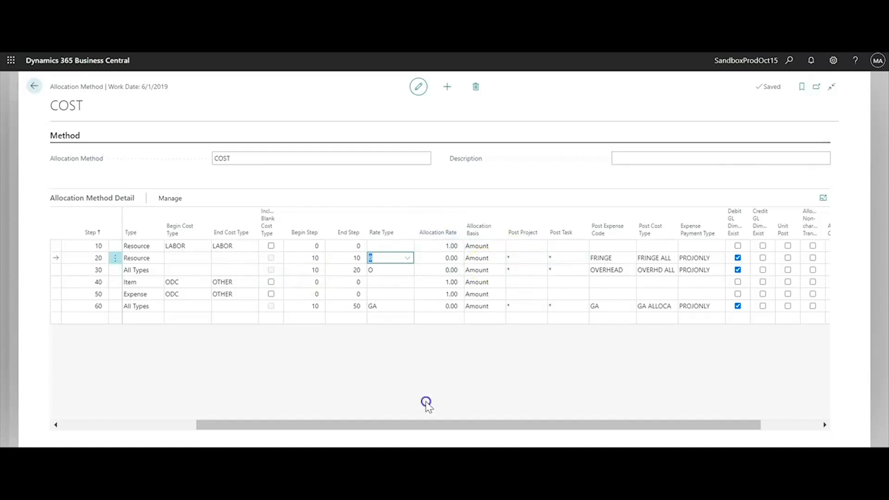
- Examine the description and calculation type of the Post Fringe line
{"action": "left_click_drag", "start_coordinate": [434, 424], "coordinate": [214, 419]}
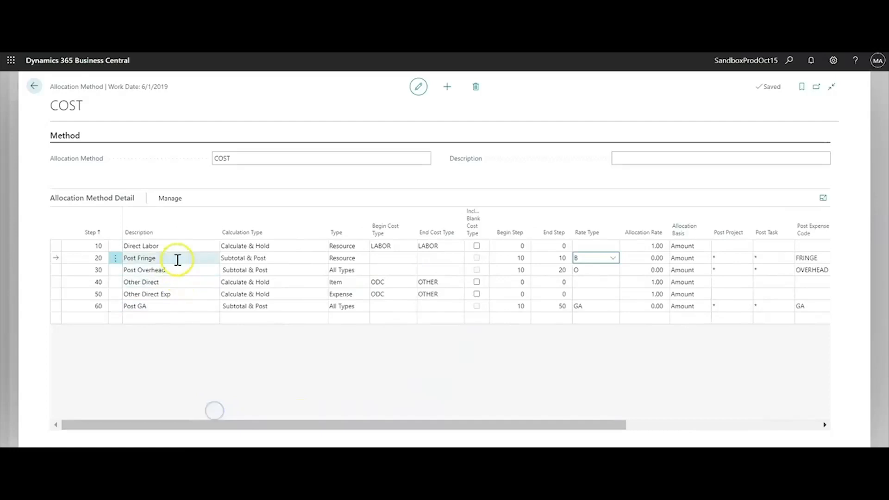
{"action": "left_click", "coordinate": [273, 262]}
{"action": "left_click", "coordinate": [251, 373]}
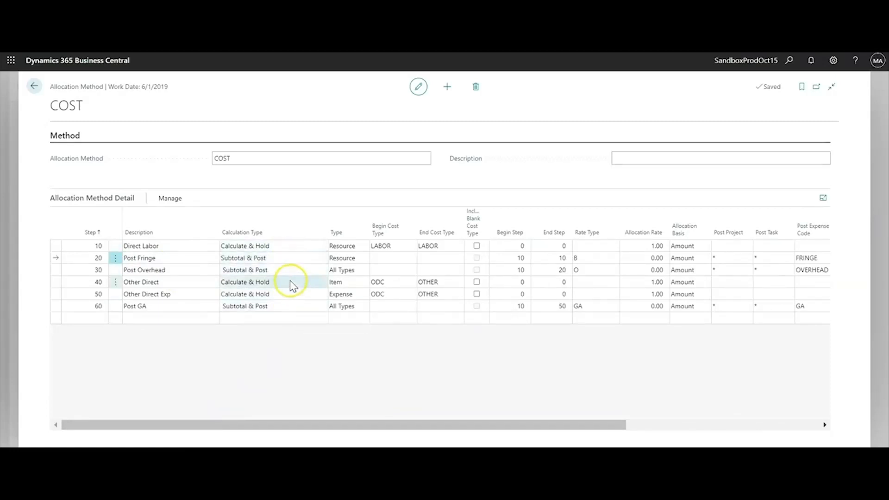
- Examine the Post Project and Post Task settings on the Post Fringe line
{"action": "left_click_drag", "start_coordinate": [605, 427], "coordinate": [792, 426]}
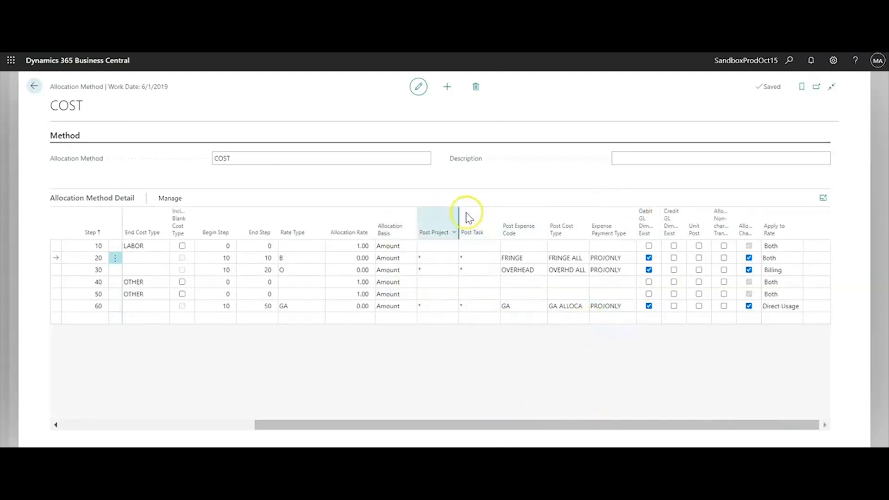
{"action": "left_click", "coordinate": [440, 258]}
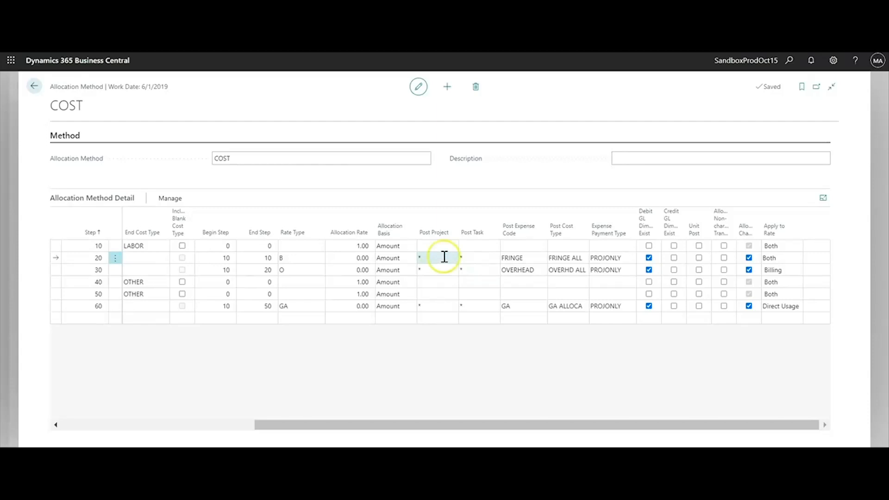
{"action": "left_click", "coordinate": [462, 256]}
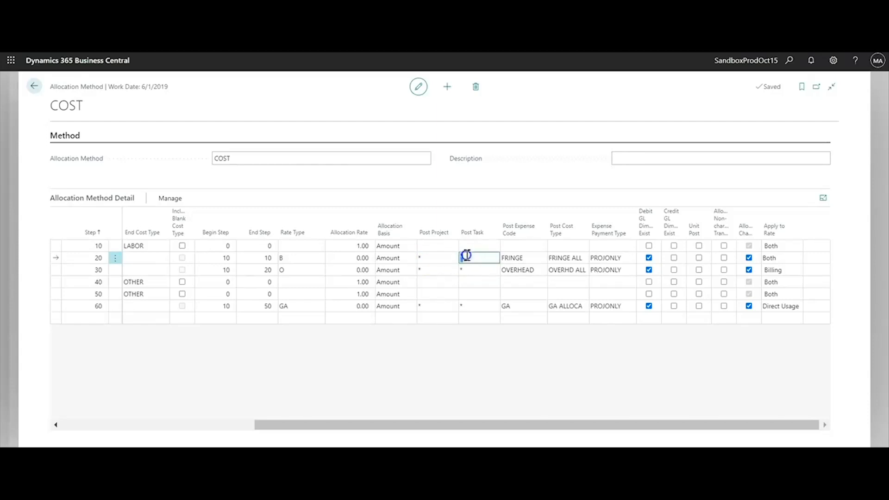
- Try project RV001 as the Post Fringe line's Post Project, and restore the asterisk
{"action": "left_click", "coordinate": [427, 257]}
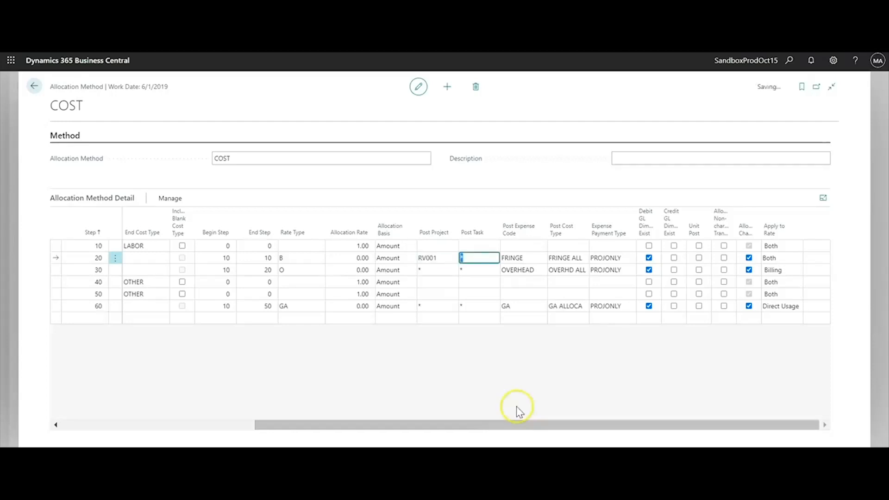
{"action": "left_click", "coordinate": [487, 257]}
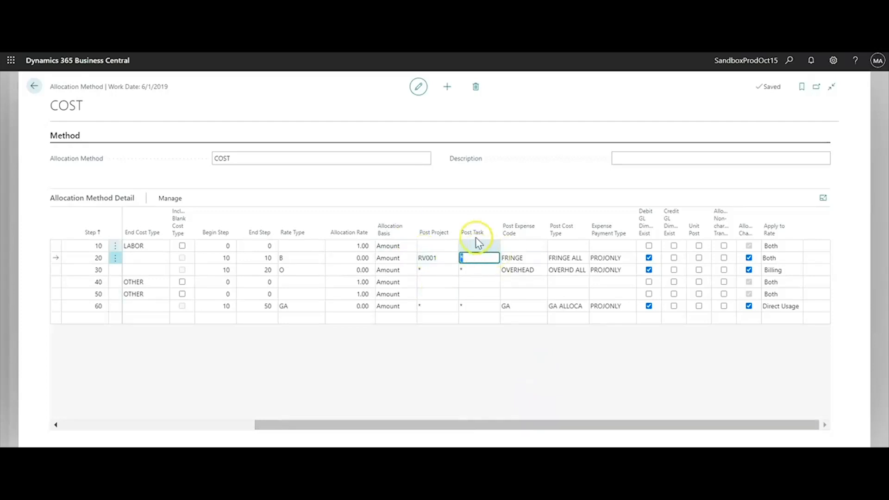
{"action": "left_click", "coordinate": [436, 258]}
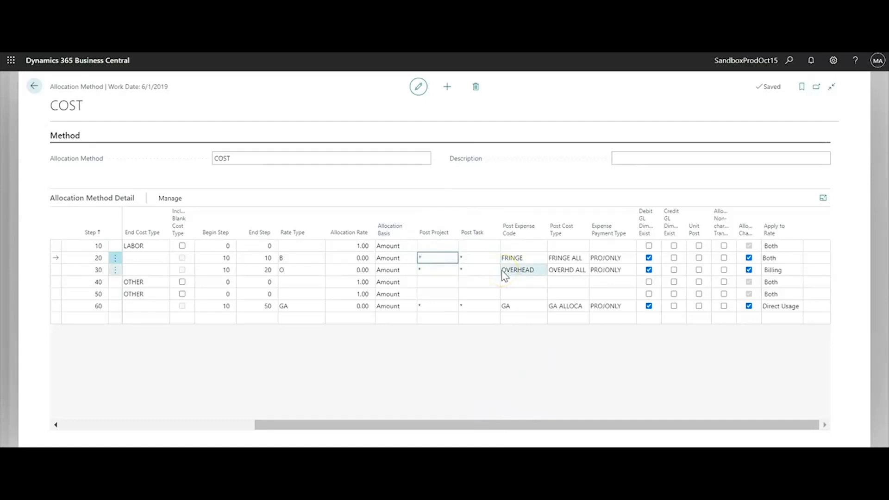
- Try the mask %%%%%-FR as the Post Fringe line's Post Project, and restore the asterisk
{"action": "left_click", "coordinate": [444, 256]}
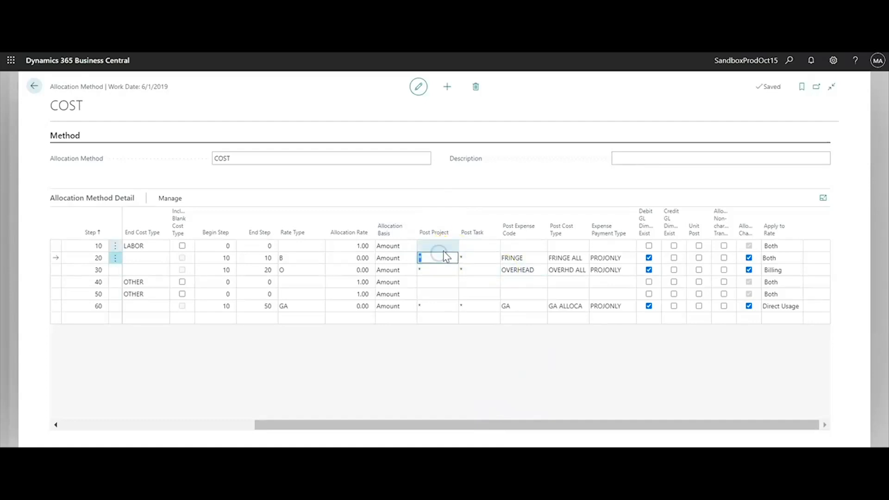
{"action": "type", "text": "%%%%%-FR"}
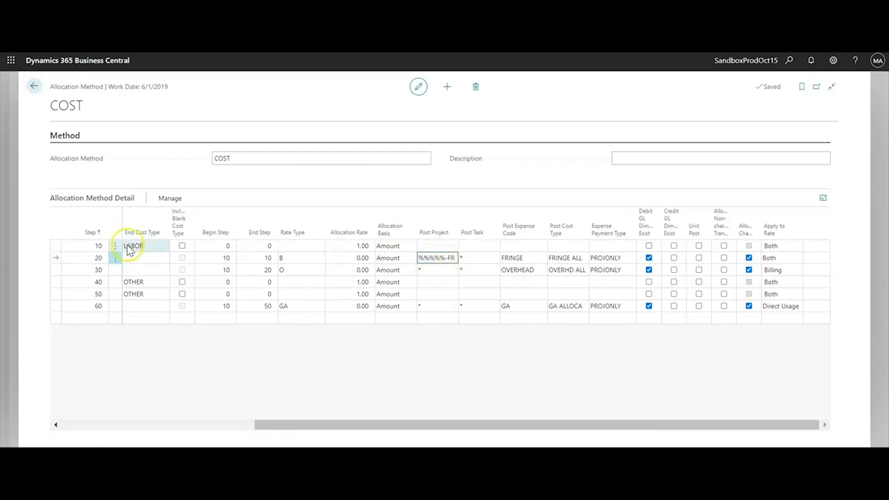
{"action": "left_click_drag", "start_coordinate": [445, 258], "coordinate": [410, 260]}
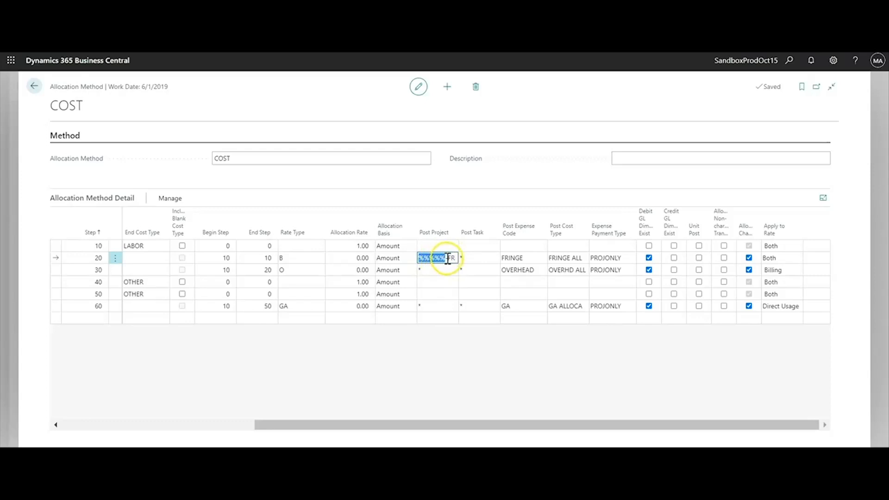
{"action": "left_click_drag", "start_coordinate": [447, 259], "coordinate": [456, 259]}
{"action": "left_click", "coordinate": [438, 258]}
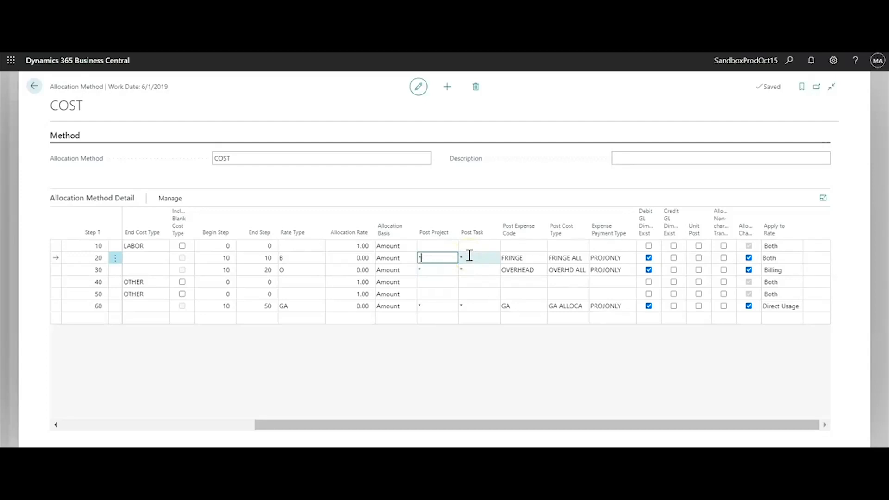
- Review the Post Fringe line's Post Task and the Post Expense Codes of the Post Fringe, Post Overhead and Post GA lines
{"action": "left_click", "coordinate": [469, 255]}
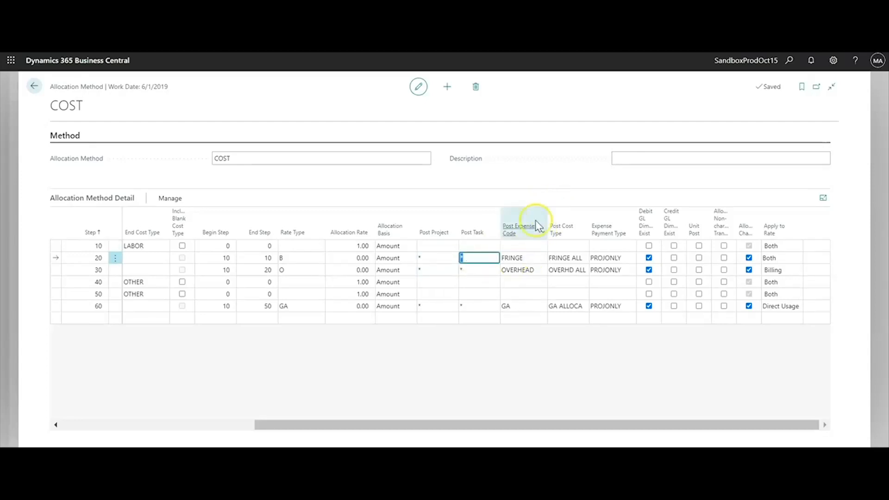
{"action": "left_click", "coordinate": [527, 262]}
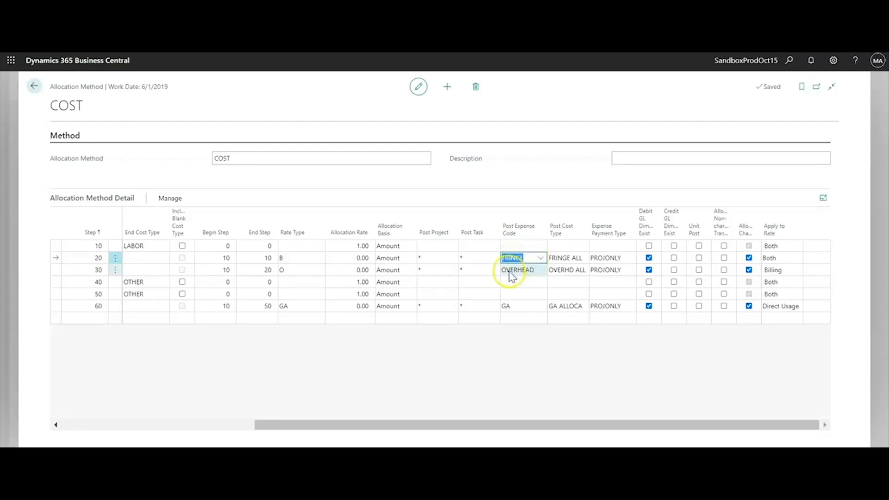
{"action": "left_click", "coordinate": [516, 269]}
{"action": "left_click", "coordinate": [510, 306]}
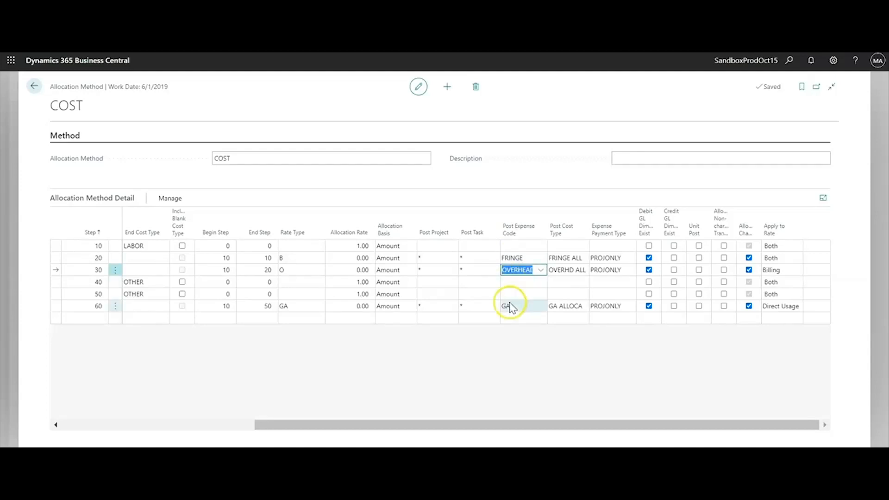
{"action": "left_click", "coordinate": [511, 301]}
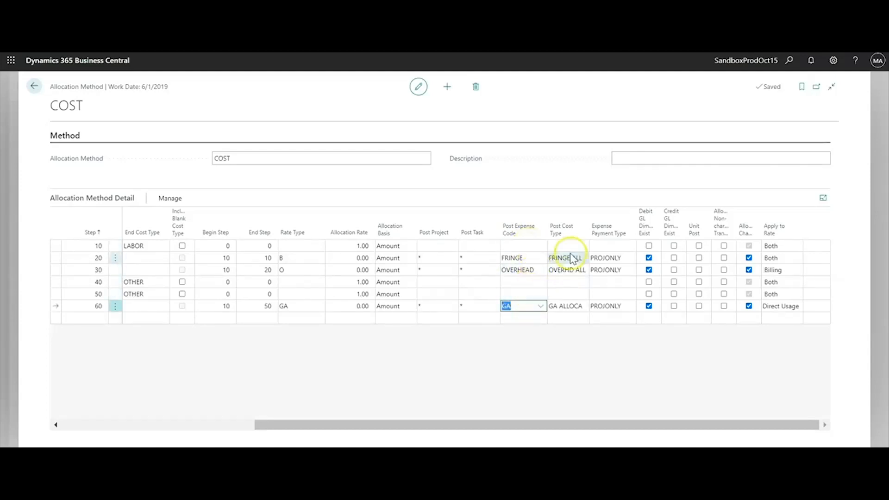
- Compare the Post Cost Types of the fringe, overhead and GA posting lines with their expense codes
{"action": "left_click", "coordinate": [571, 257]}
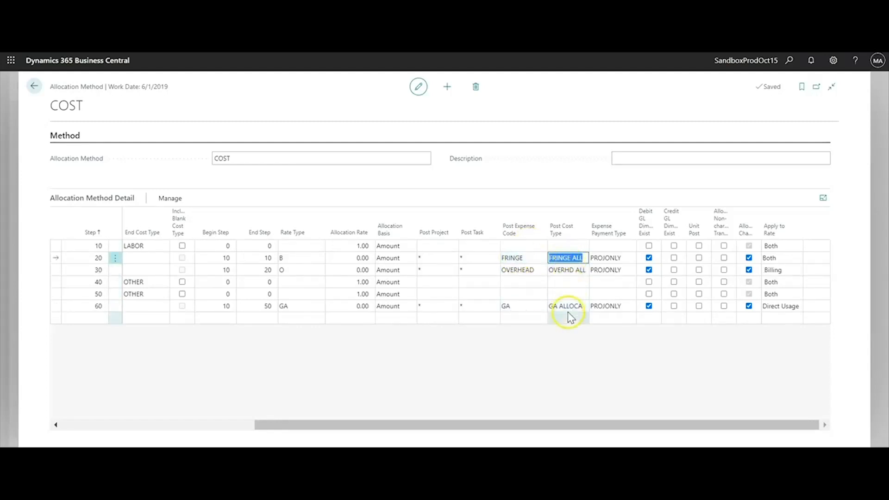
{"action": "left_click", "coordinate": [515, 257]}
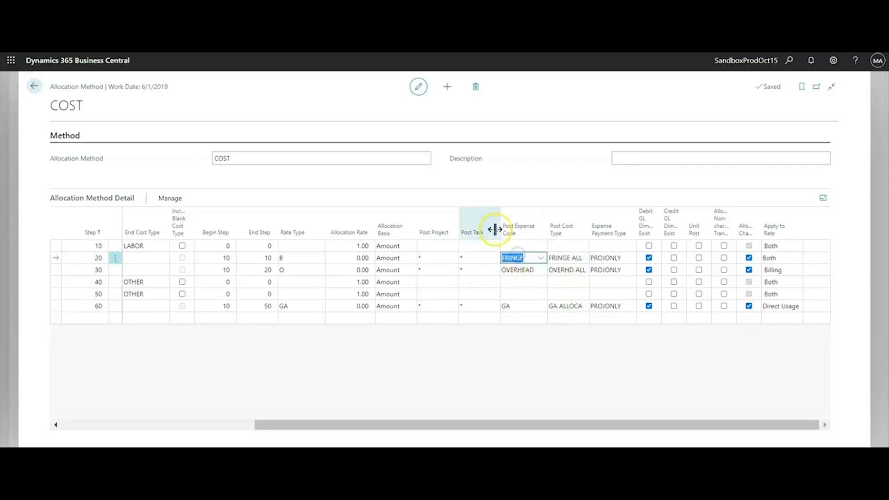
{"action": "left_click", "coordinate": [567, 259]}
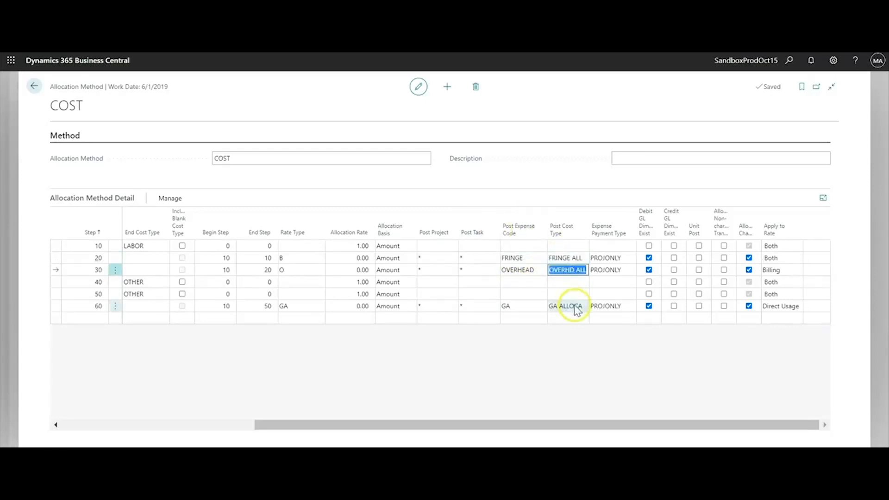
{"action": "left_click", "coordinate": [574, 273]}
{"action": "left_click", "coordinate": [573, 304]}
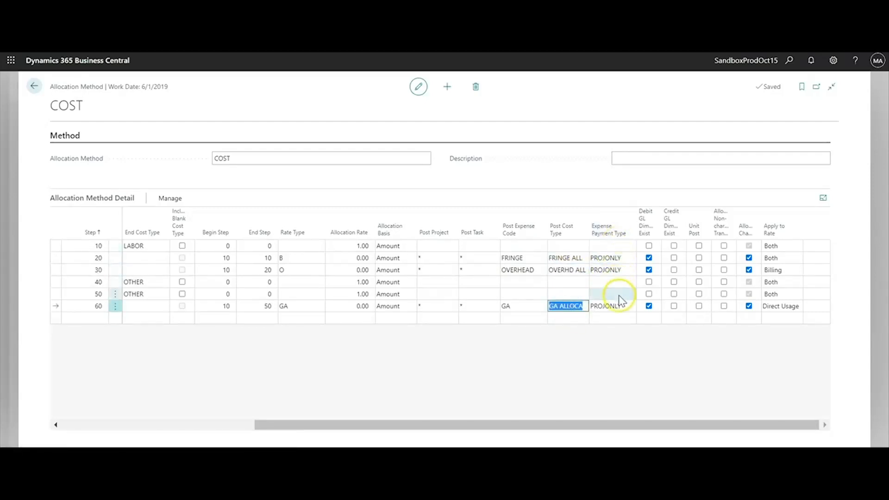
- Look through the available expense payment types for the Post Fringe line without changing its selection
{"action": "left_click", "coordinate": [618, 259]}
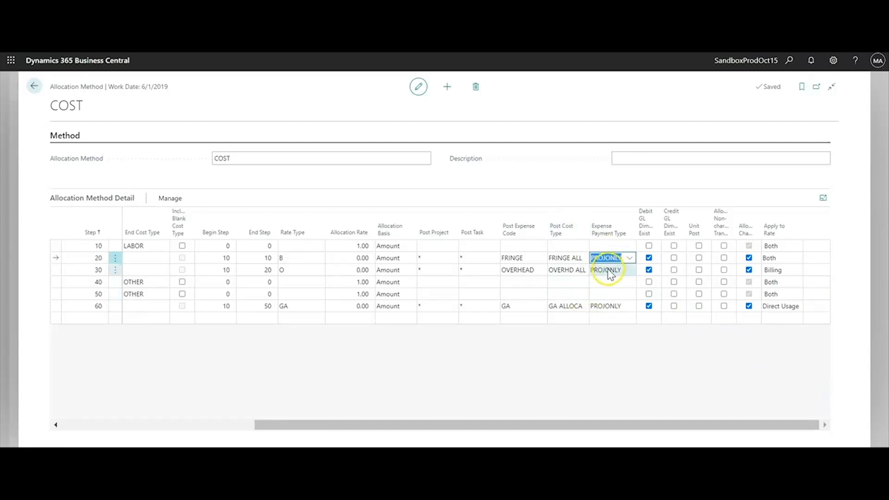
{"action": "left_click", "coordinate": [628, 259]}
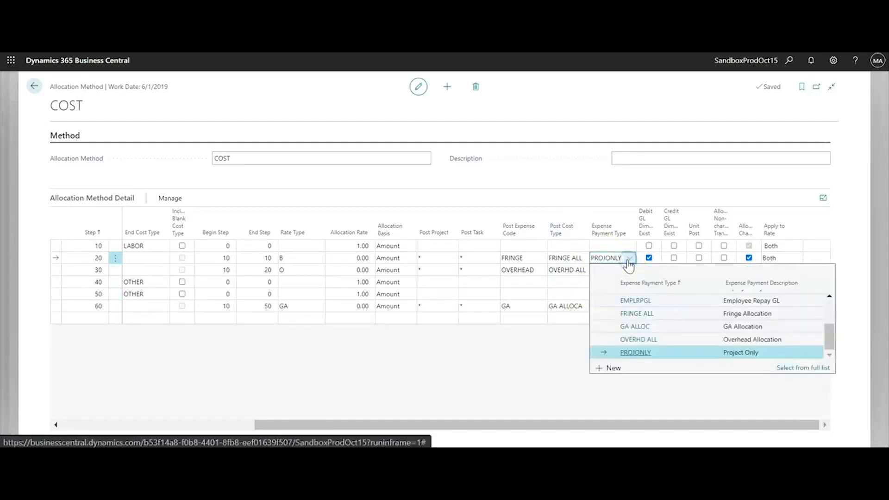
{"action": "left_click", "coordinate": [606, 246]}
{"action": "left_click", "coordinate": [323, 137]}
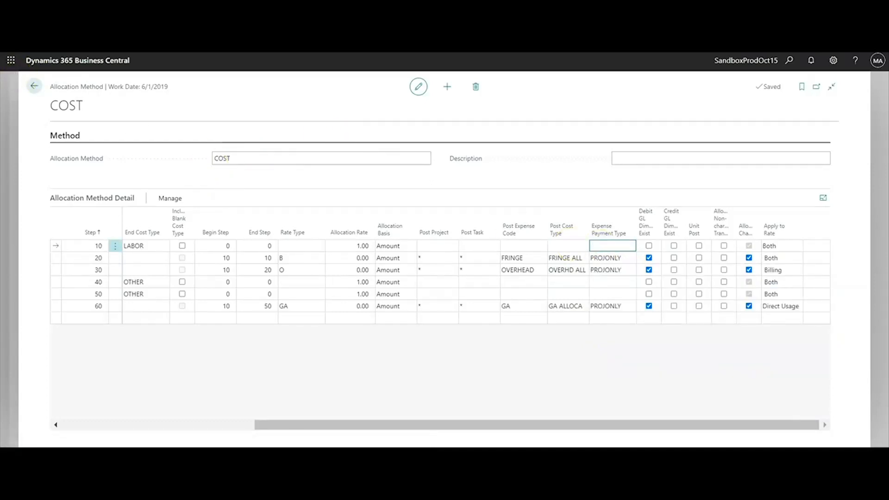
- Leave the COST allocation method and open the Expense Payment Types list from the expenses setup
{"action": "left_click", "coordinate": [34, 86]}
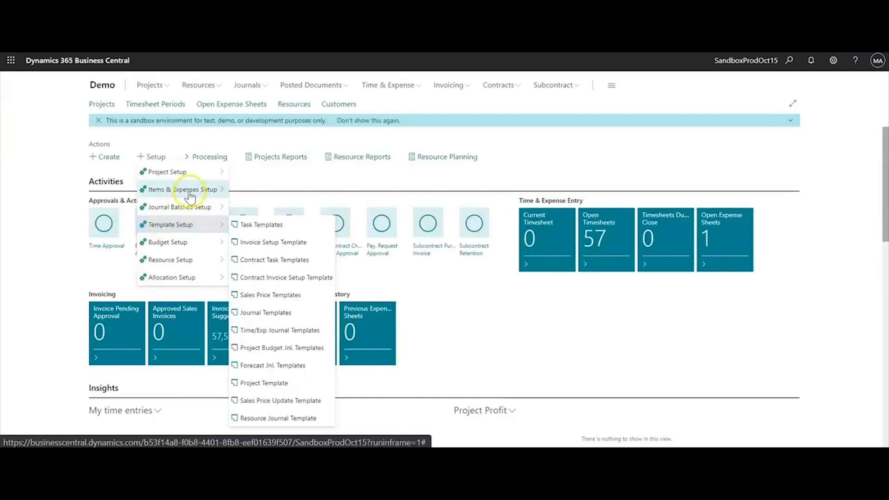
{"action": "mouse_move", "coordinate": [183, 189]}
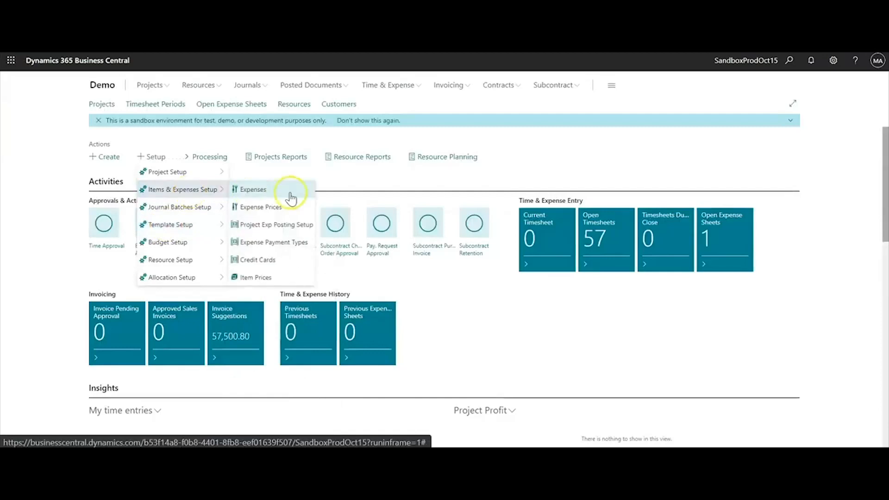
{"action": "left_click", "coordinate": [278, 242]}
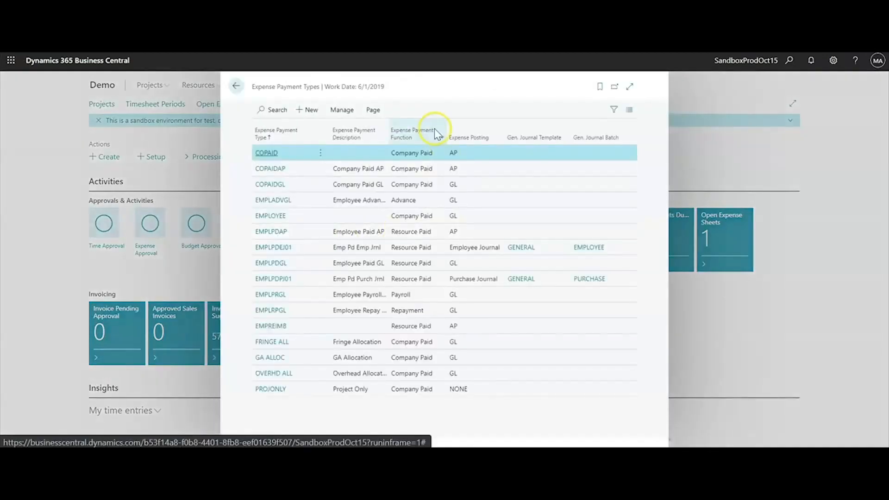
- Open the PROJONLY expense payment type and review its Expense Posting options, keeping NONE
{"action": "left_click", "coordinate": [302, 390]}
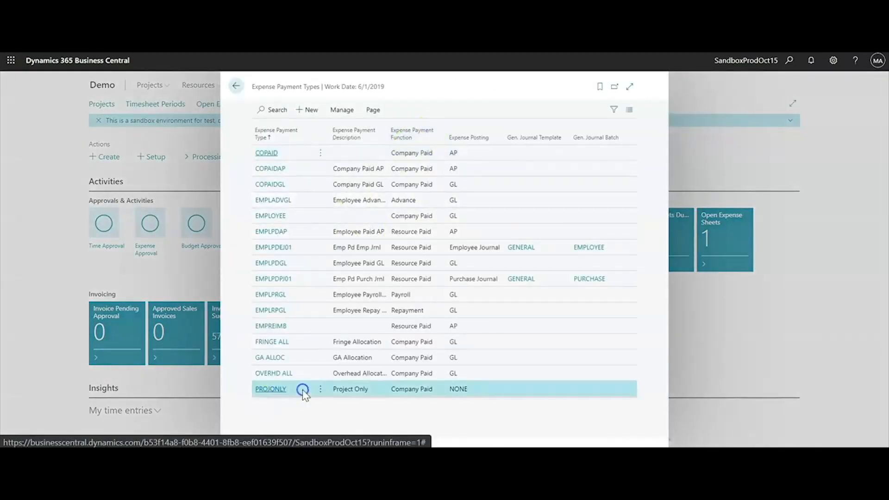
{"action": "left_click", "coordinate": [277, 390]}
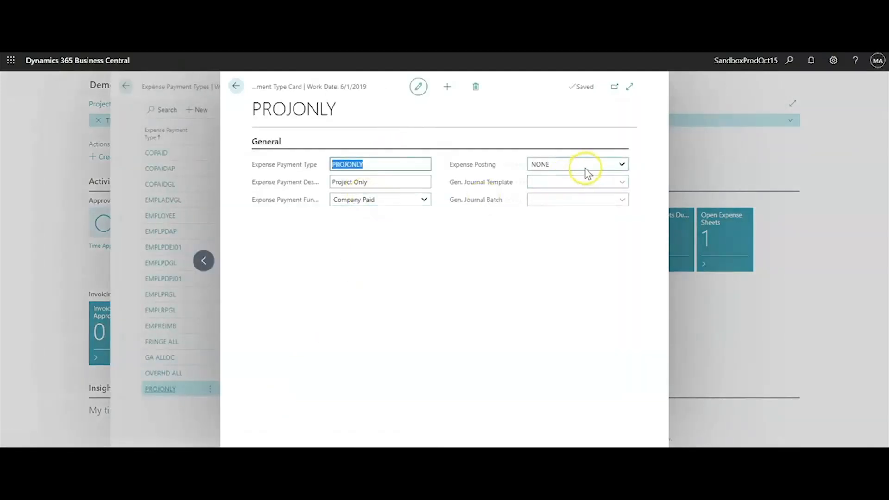
{"action": "left_click", "coordinate": [623, 165]}
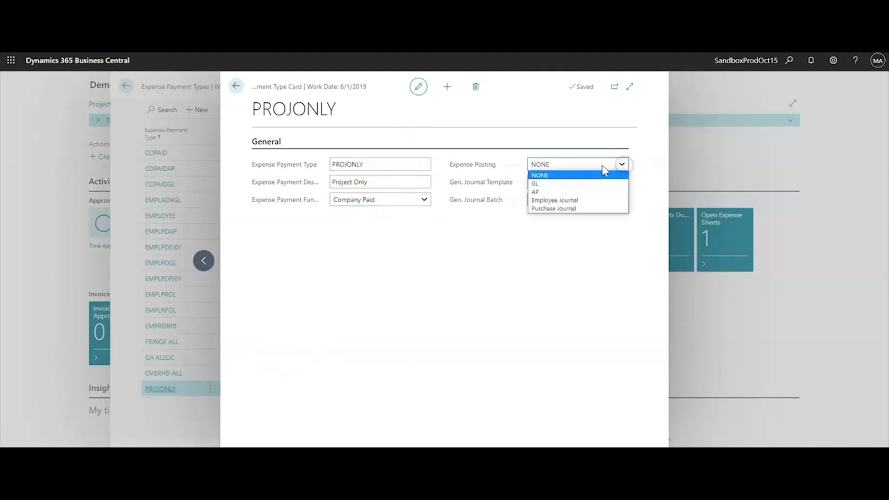
{"action": "left_click", "coordinate": [558, 175]}
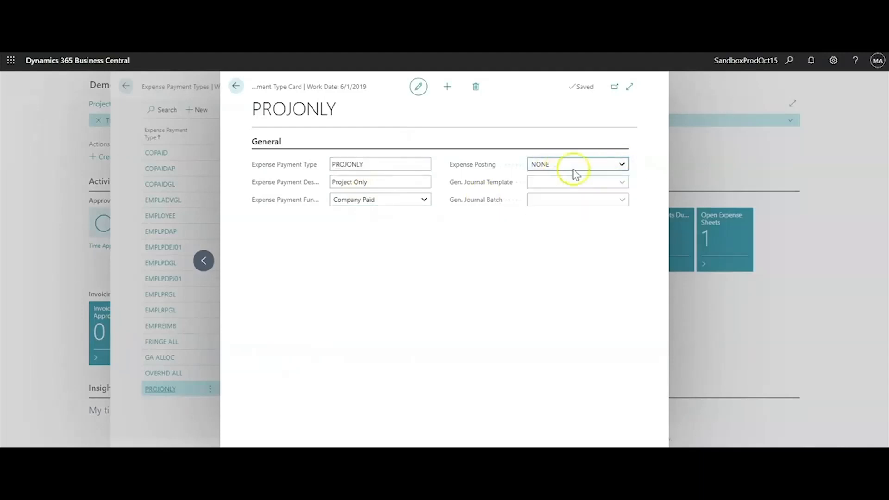
- Examine the Expense Posting setting of the COPAIDGL expense payment type for comparison
{"action": "left_click", "coordinate": [237, 87]}
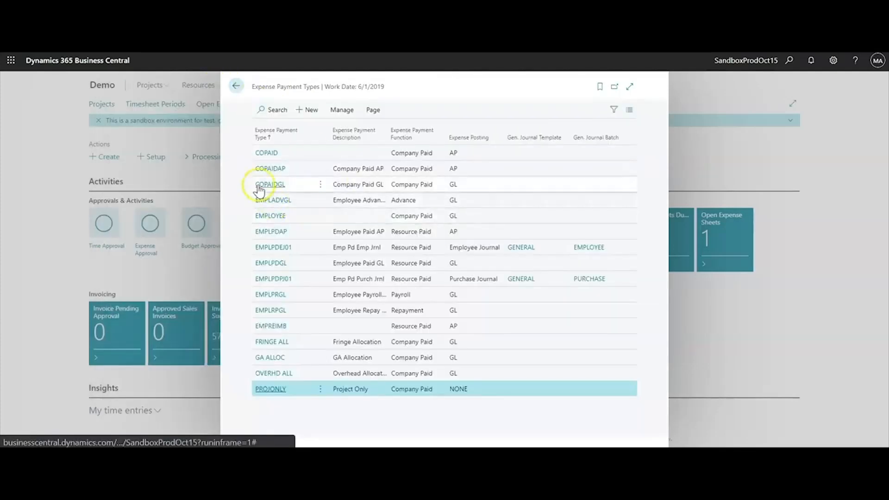
{"action": "left_click", "coordinate": [484, 184]}
{"action": "left_click", "coordinate": [266, 186]}
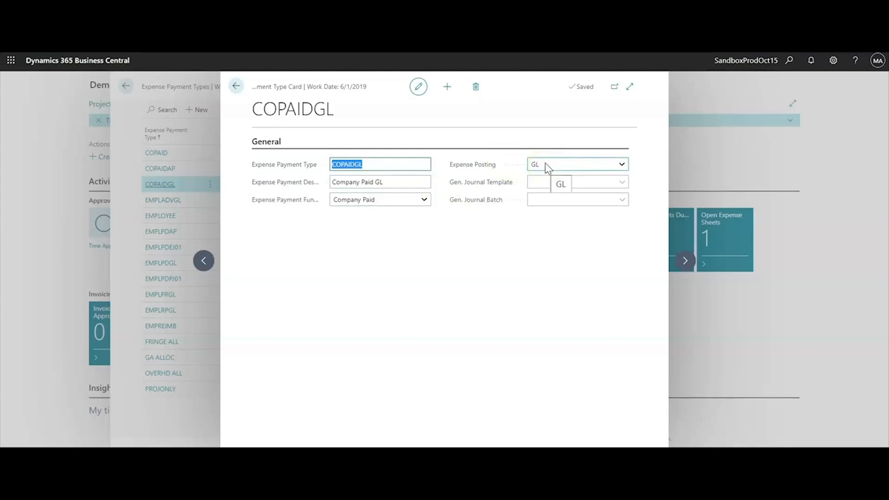
{"action": "left_click", "coordinate": [237, 88]}
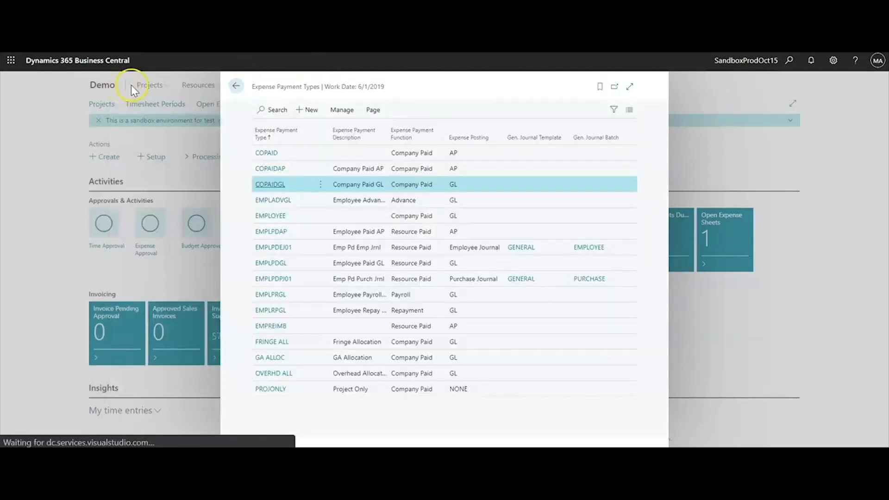
- Leave the Expense Payment Types list and open the Project Expense Posting Setup from the items and expenses setup
{"action": "left_click", "coordinate": [236, 90]}
{"action": "left_click", "coordinate": [156, 157]}
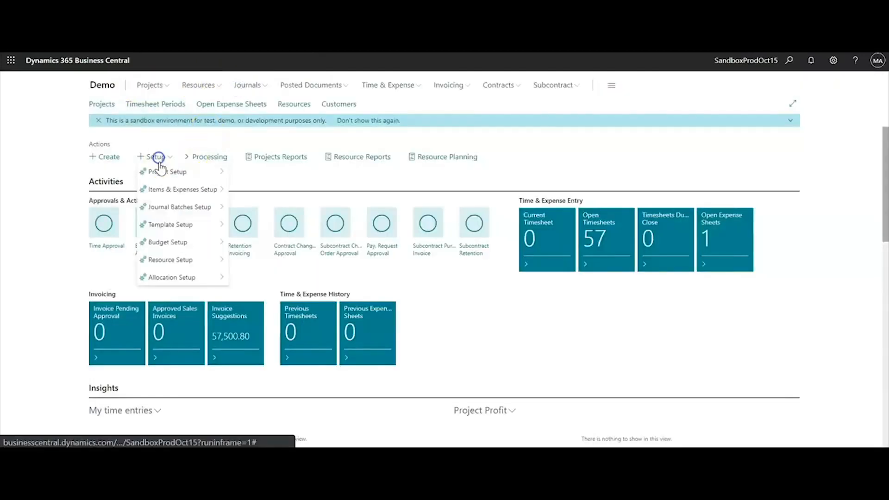
{"action": "mouse_move", "coordinate": [173, 189]}
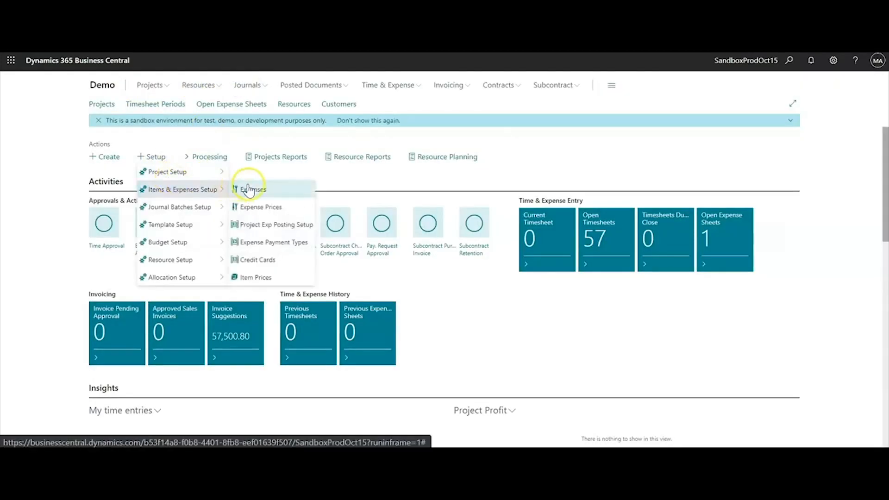
{"action": "left_click", "coordinate": [252, 224]}
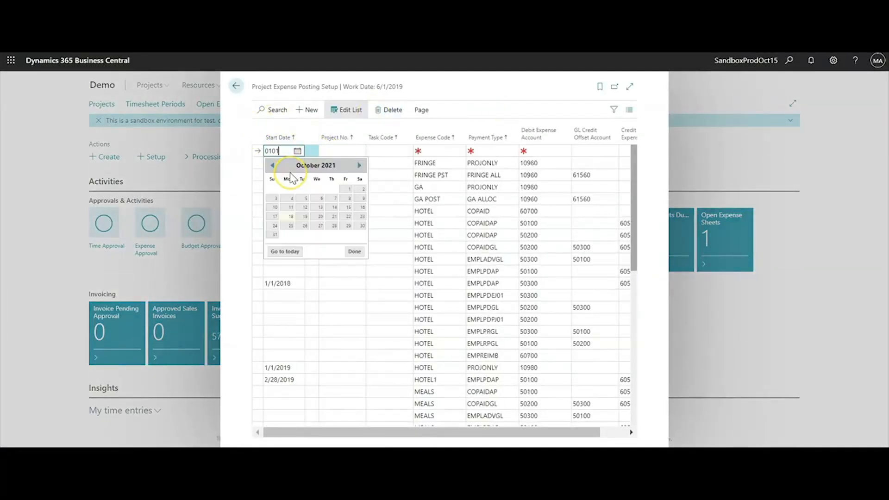
- Fill in a new posting setup line with start date 1/1/2019, expense code FRINGE and payment type COPAIDGL
{"action": "key", "text": "Tab"}
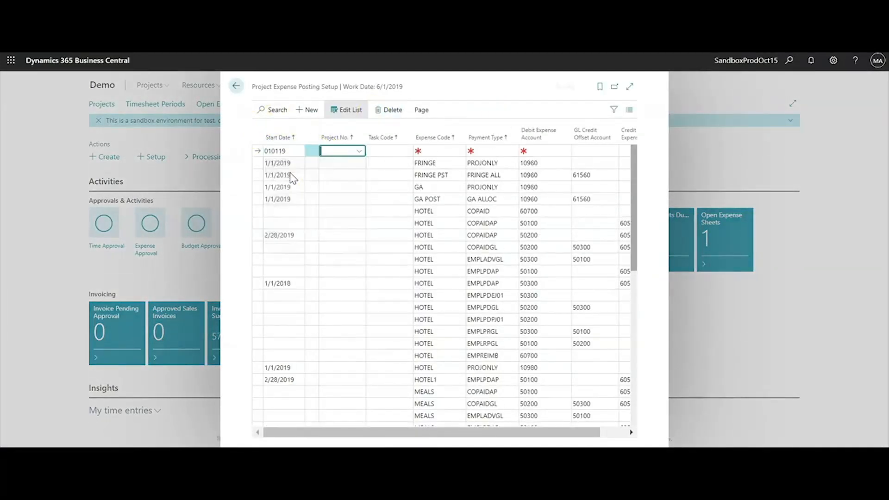
{"action": "left_click", "coordinate": [457, 152]}
{"action": "left_click", "coordinate": [458, 189]}
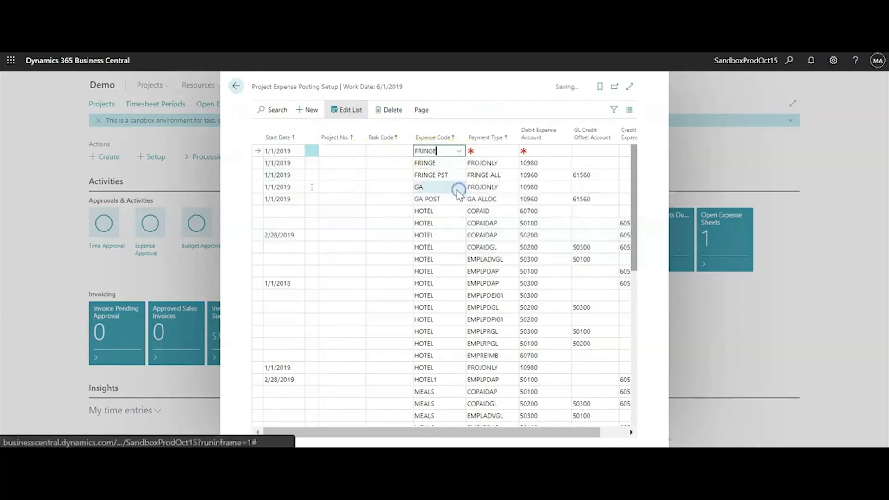
{"action": "left_click", "coordinate": [488, 150]}
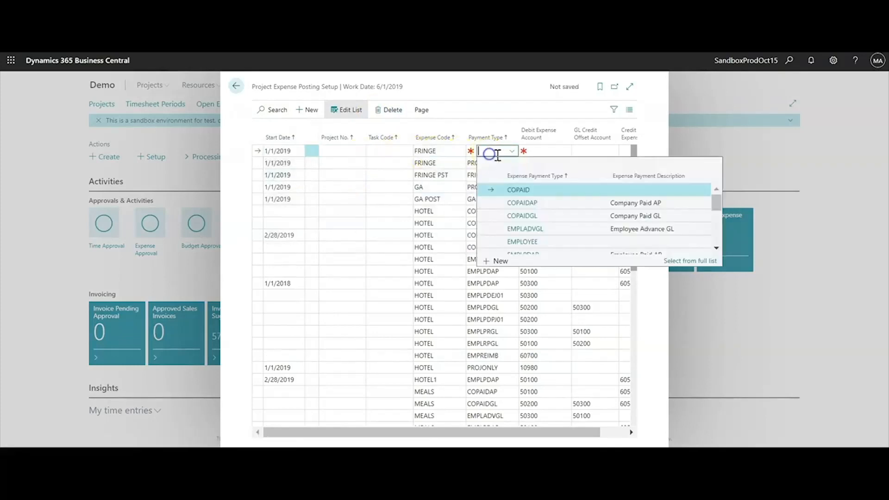
{"action": "left_click", "coordinate": [517, 216]}
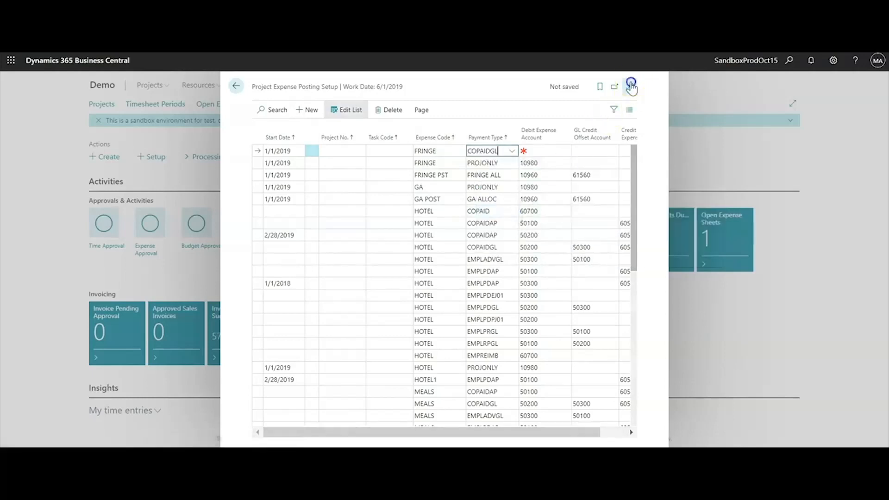
- Expand the page and set the FRINGE COPAIDGL line's debit expense account to 50100 and GL credit offset account to 20100
{"action": "left_click", "coordinate": [631, 85]}
{"action": "left_click", "coordinate": [603, 149]}
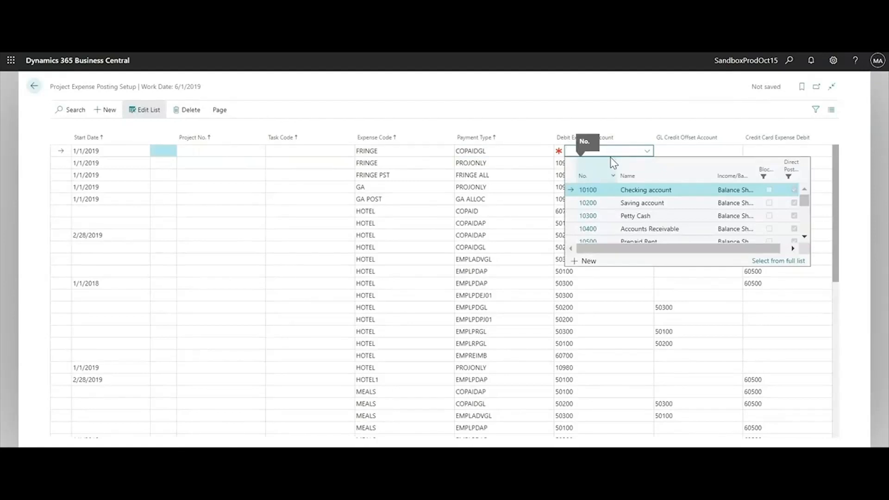
{"action": "type", "text": "501"}
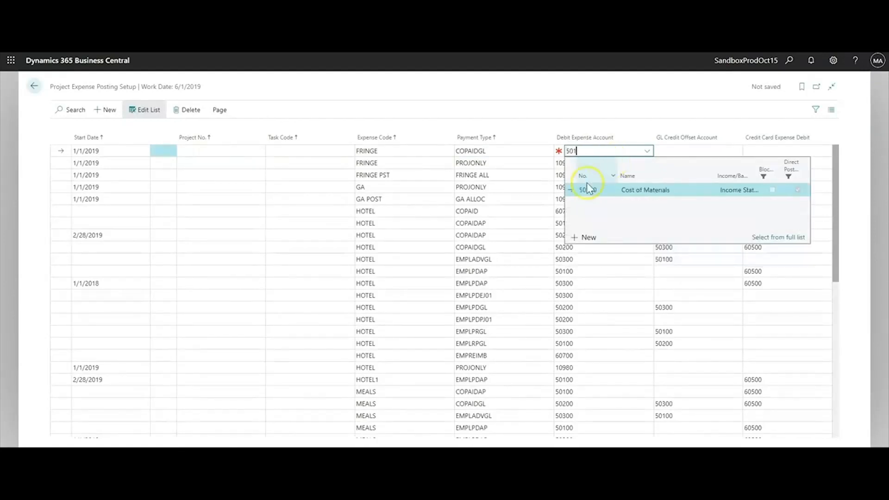
{"action": "left_click", "coordinate": [587, 185]}
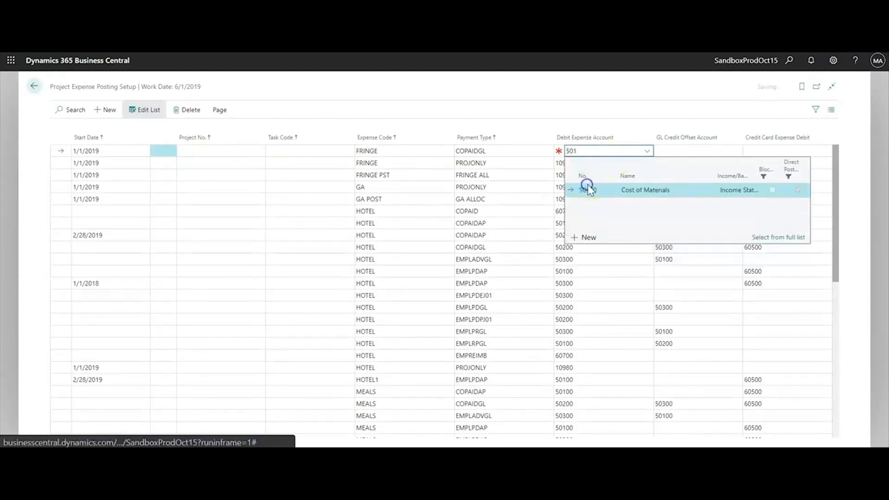
{"action": "left_click", "coordinate": [685, 146]}
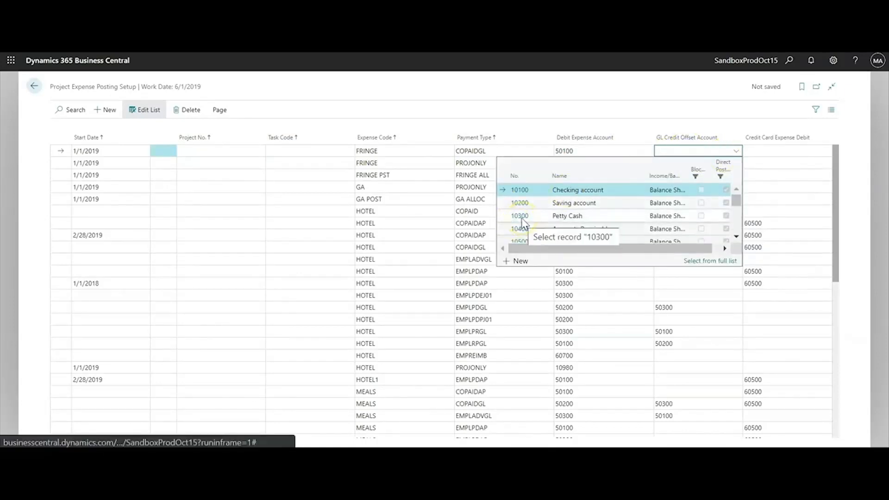
{"action": "type", "text": "202"}
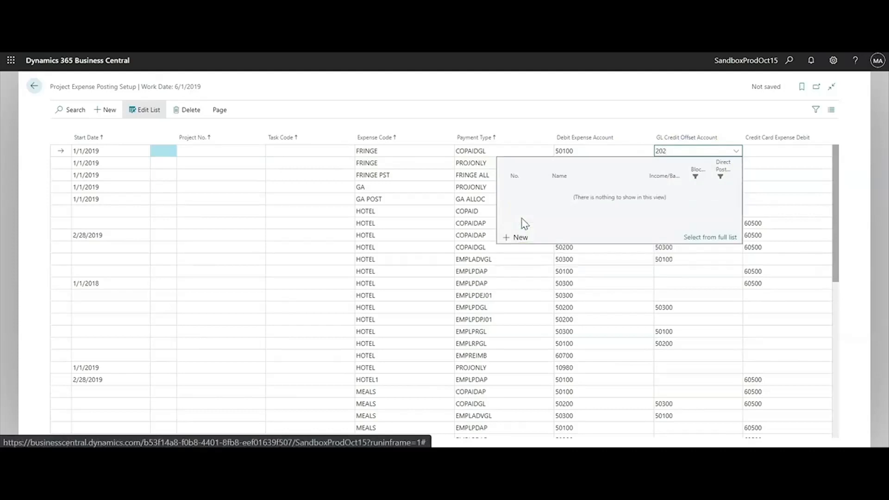
{"action": "key", "text": "BackSpace"}
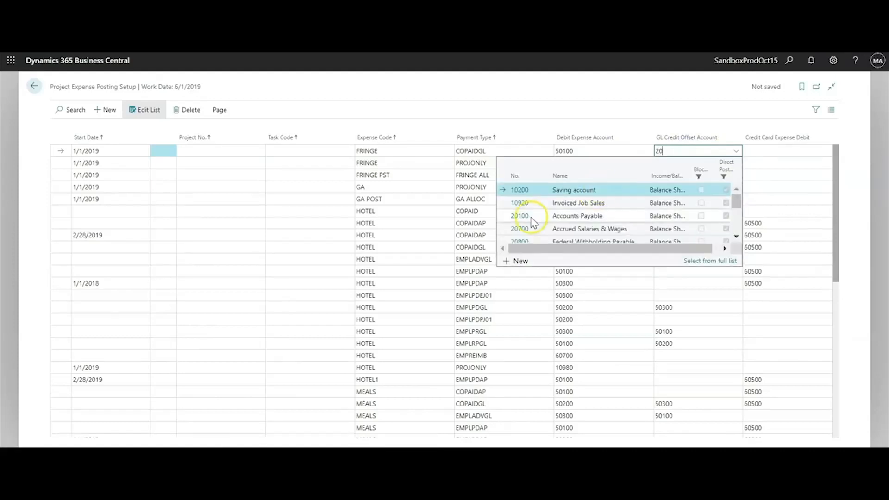
{"action": "left_click", "coordinate": [516, 212]}
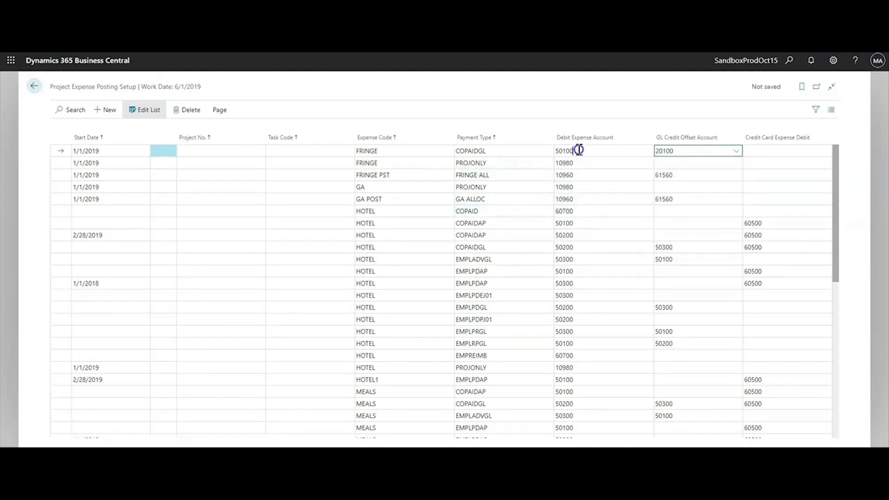
{"action": "left_click", "coordinate": [681, 151]}
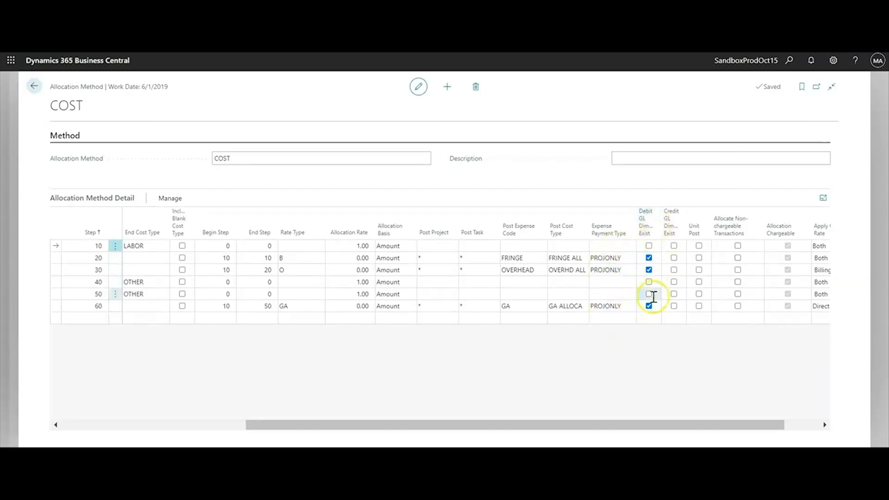
- Widen the Debit GL Dimensions Exist column and open the GL debit dimensions for step 20 of the COST method
{"action": "left_click_drag", "start_coordinate": [668, 235], "coordinate": [673, 236]}
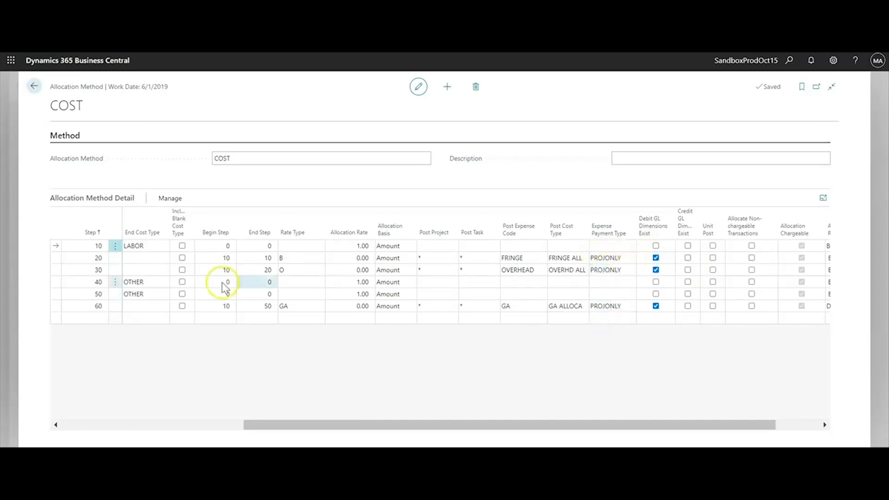
{"action": "left_click", "coordinate": [55, 260]}
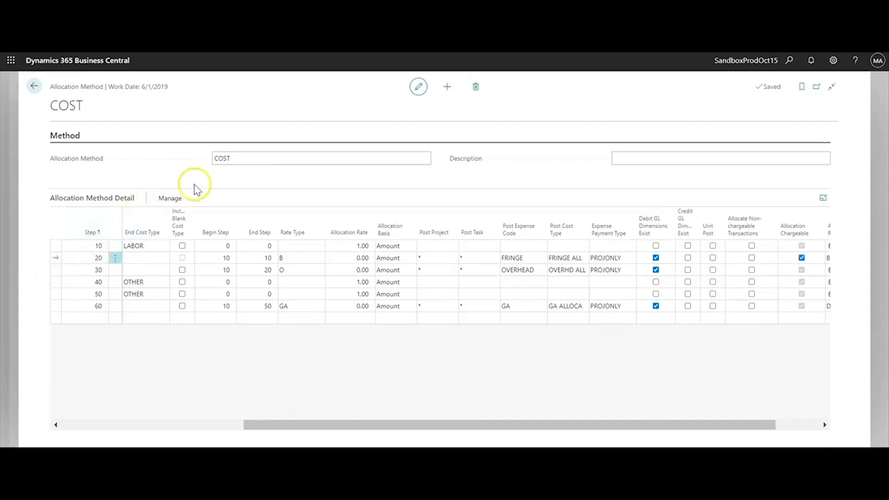
{"action": "left_click", "coordinate": [176, 202]}
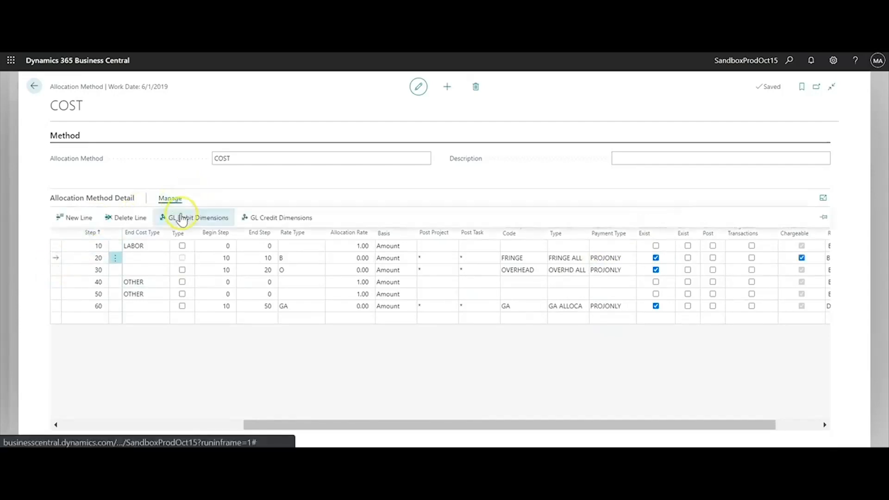
{"action": "left_click", "coordinate": [215, 218]}
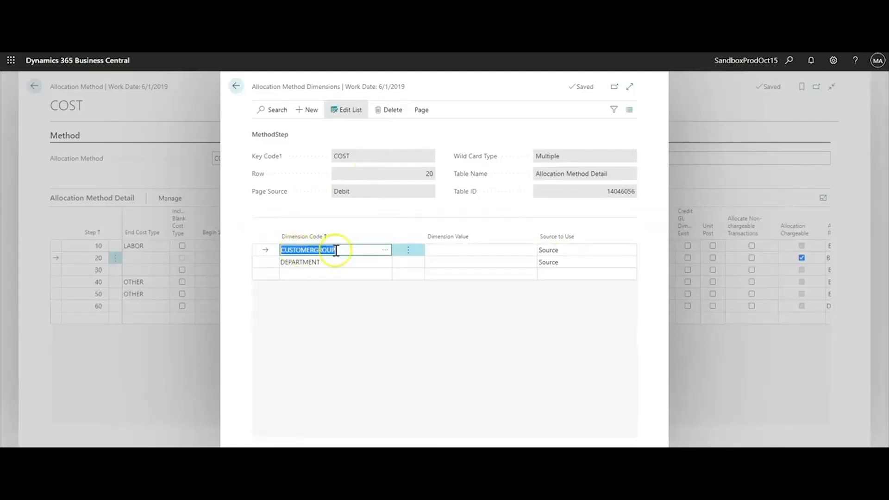
- Review the Source to Use options for the CUSTOMERGROUP dimension, keeping Source
{"action": "left_click", "coordinate": [322, 263]}
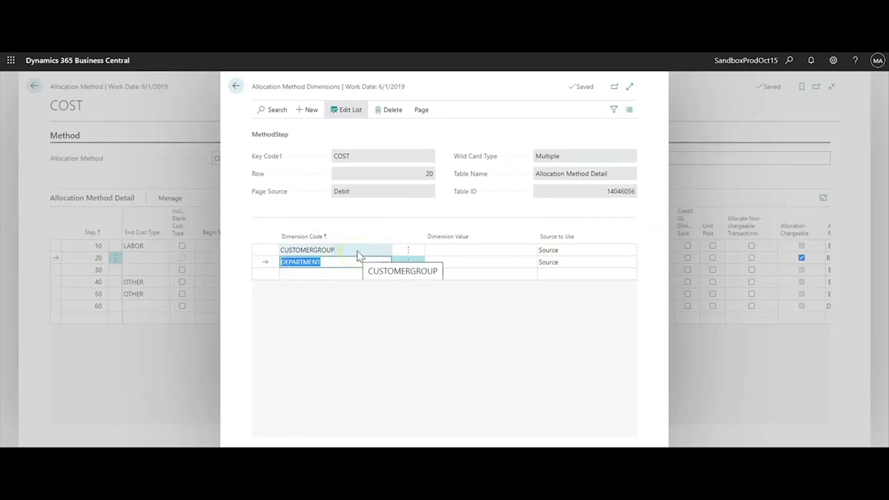
{"action": "left_click", "coordinate": [600, 250]}
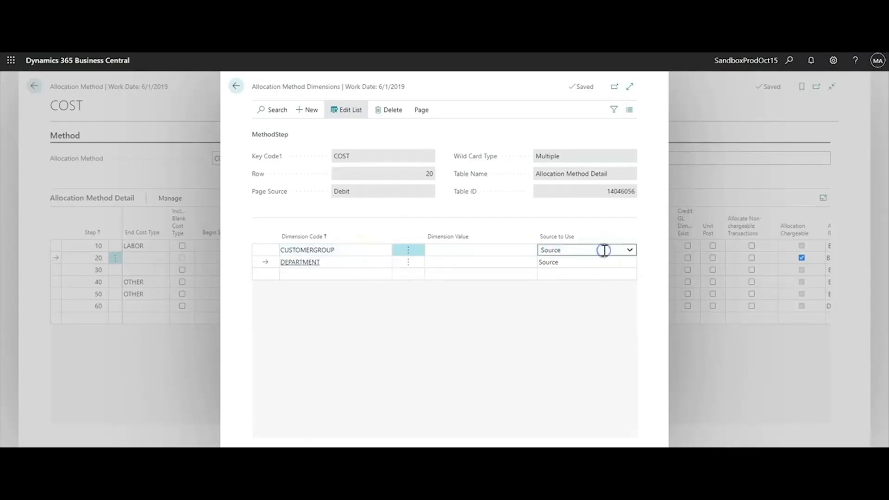
{"action": "left_click", "coordinate": [629, 250]}
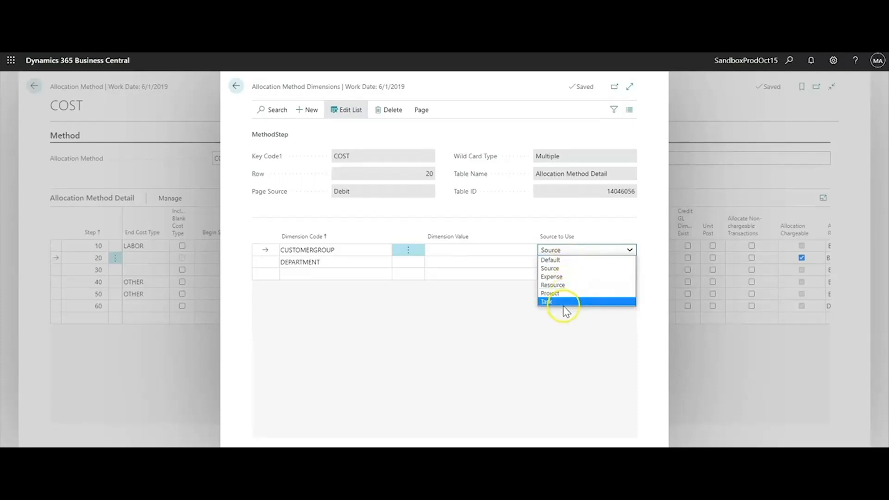
{"action": "left_click", "coordinate": [587, 260]}
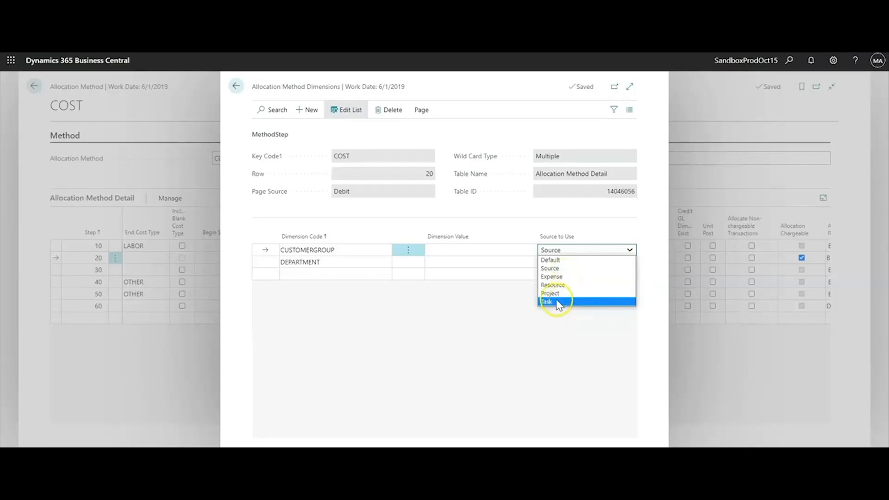
{"action": "left_click", "coordinate": [393, 296]}
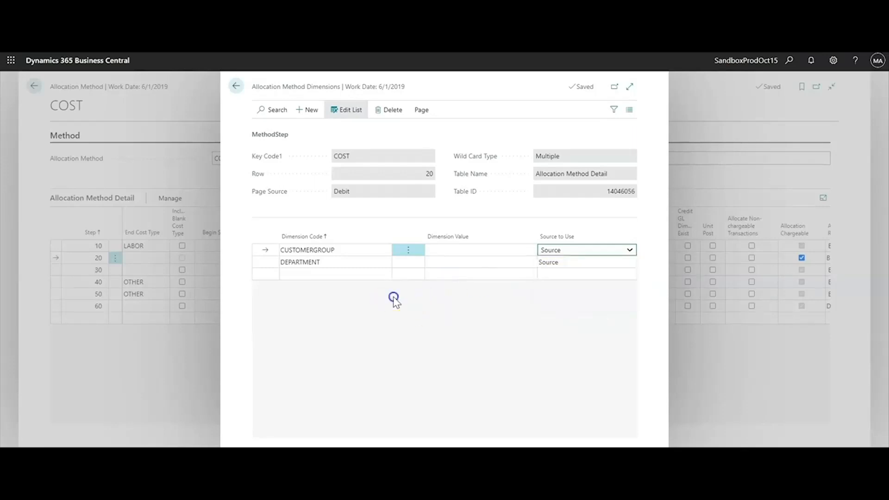
- Check the DEPARTMENT dimension's value and Source to Use fields and close the allocation method dimensions
{"action": "left_click", "coordinate": [312, 274]}
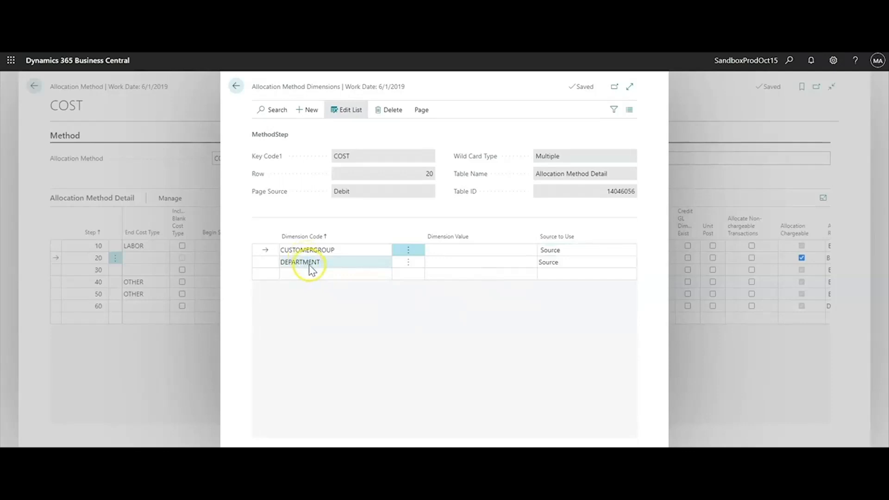
{"action": "left_click", "coordinate": [512, 263]}
{"action": "left_click", "coordinate": [554, 261]}
{"action": "left_click", "coordinate": [355, 260]}
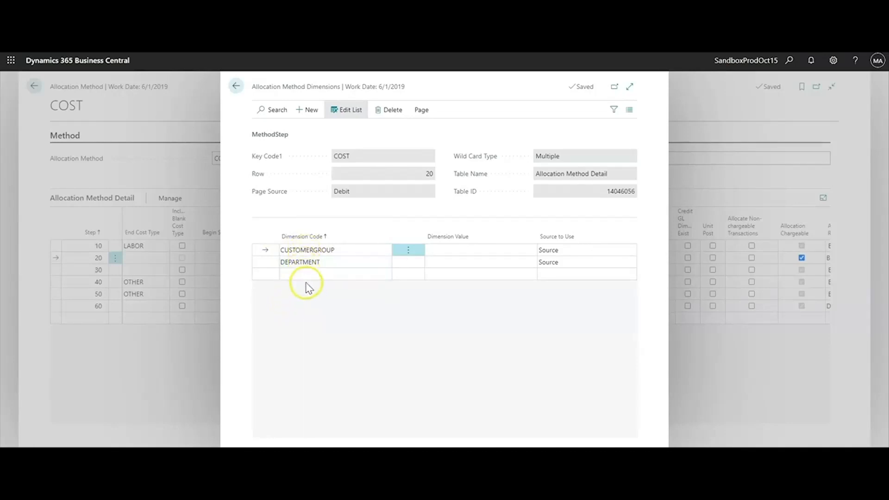
{"action": "left_click", "coordinate": [236, 87]}
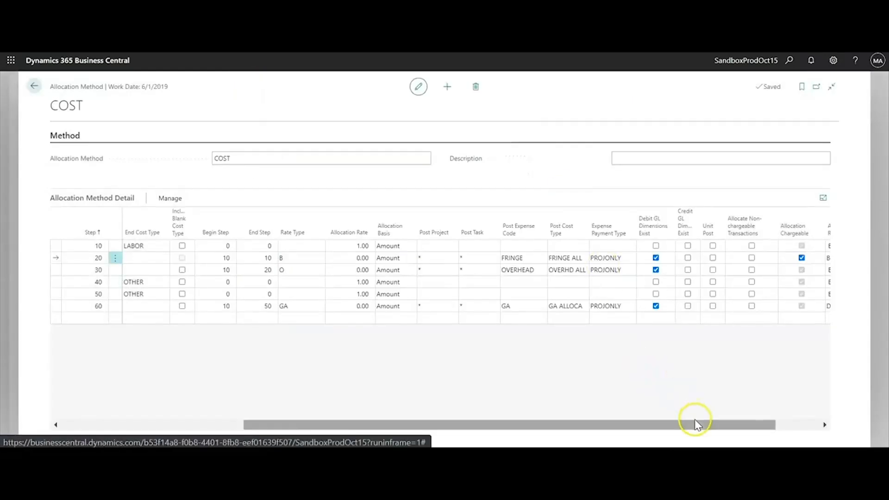
- Examine the Unit Post, Allocate Non-chargeable Transactions and Apply to Rate columns of the COST allocation method
{"action": "left_click_drag", "start_coordinate": [732, 423], "coordinate": [776, 421]}
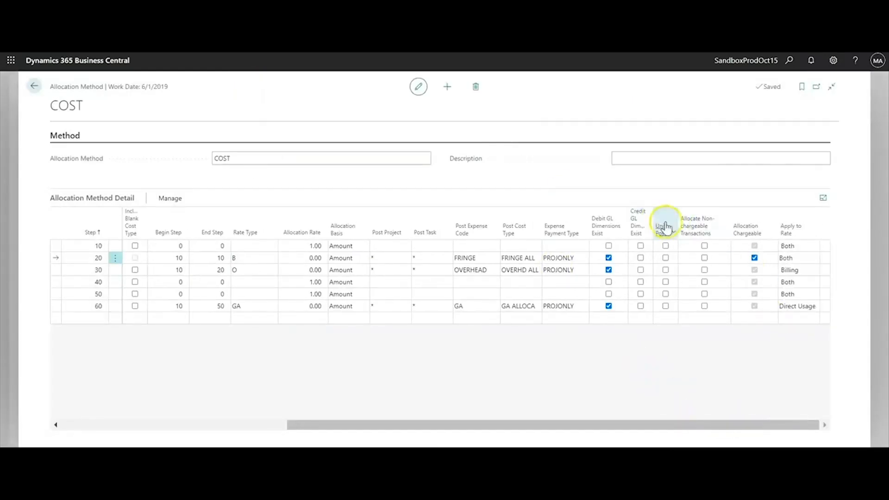
{"action": "mouse_move", "coordinate": [665, 236]}
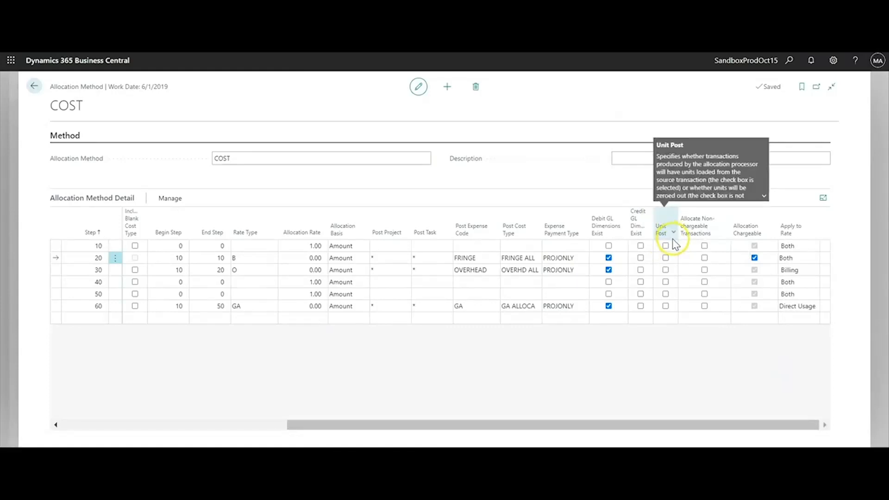
{"action": "left_click", "coordinate": [479, 258]}
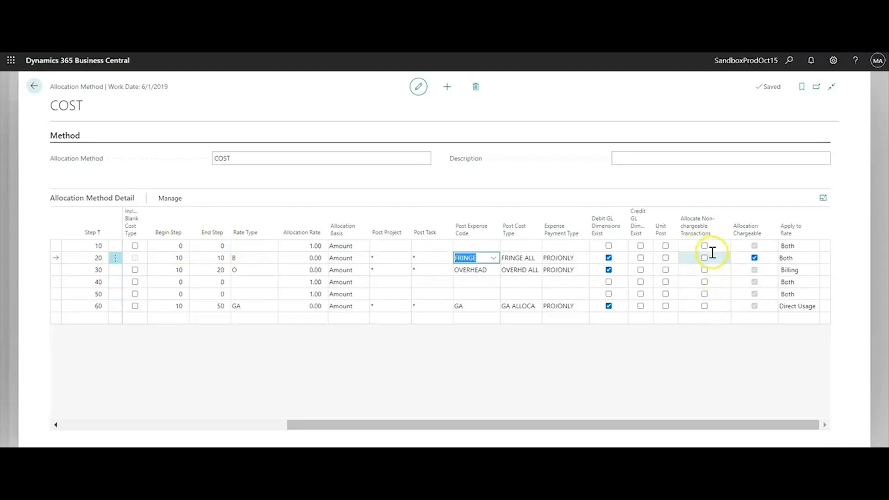
{"action": "left_click", "coordinate": [824, 424]}
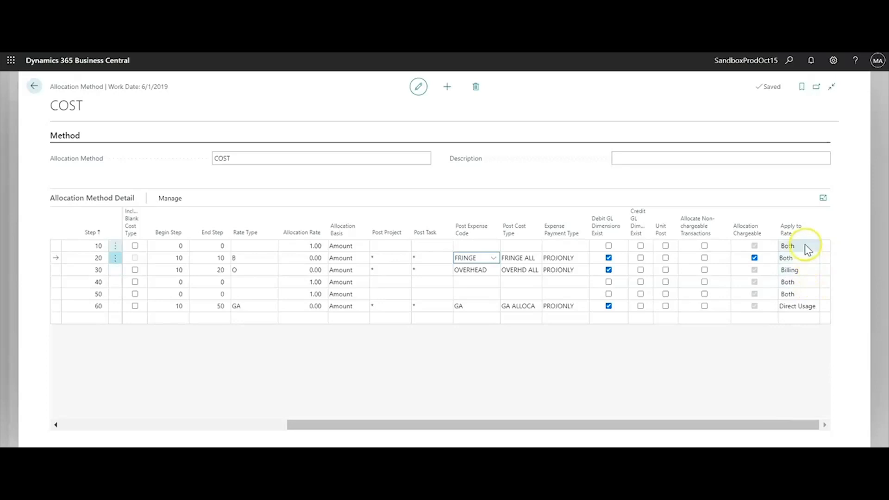
{"action": "mouse_move", "coordinate": [812, 238]}
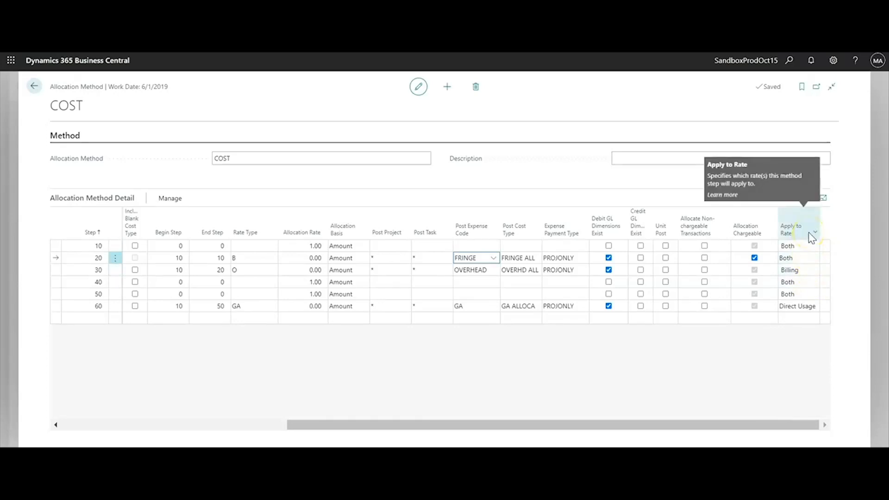
- Leave the COST method and open the STND allocation hierarchy for rate type B from the allocation setup
{"action": "left_click", "coordinate": [35, 87]}
{"action": "left_click", "coordinate": [236, 86]}
{"action": "left_click", "coordinate": [147, 157]}
{"action": "mouse_move", "coordinate": [181, 284]}
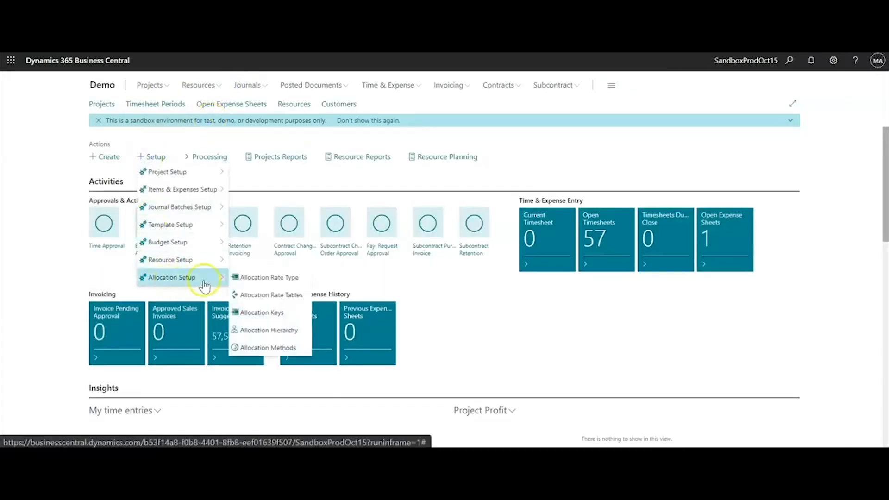
{"action": "left_click", "coordinate": [271, 331]}
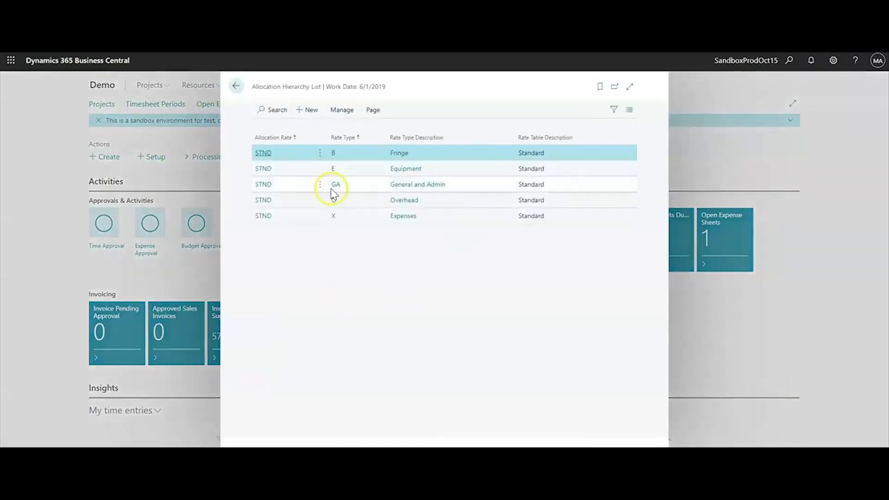
{"action": "left_click", "coordinate": [260, 154]}
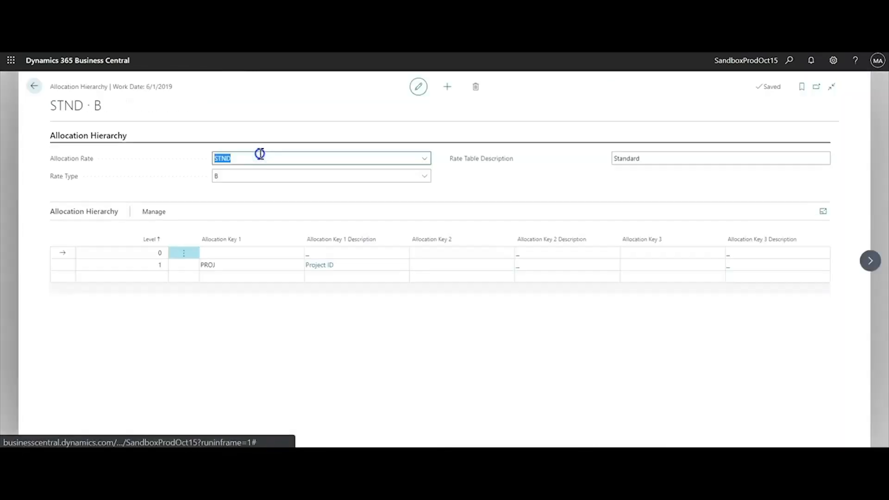
- Open the rate entries for level 0 of the STND rate type B hierarchy and check the direct and billing rates
{"action": "left_click", "coordinate": [152, 210]}
{"action": "left_click", "coordinate": [192, 232]}
{"action": "left_click", "coordinate": [547, 168]}
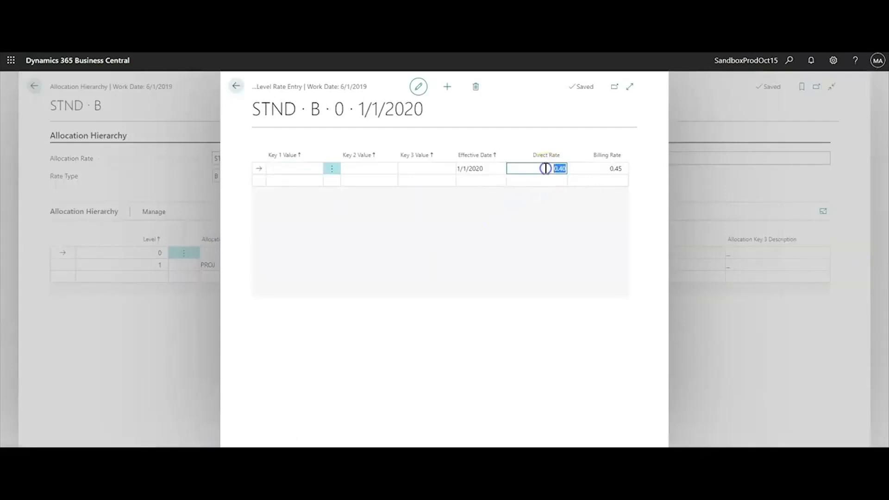
{"action": "left_click", "coordinate": [610, 173]}
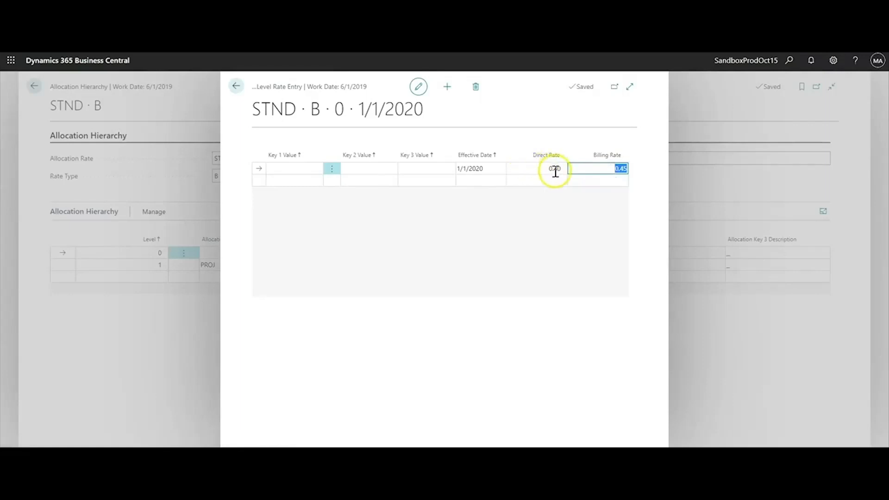
{"action": "left_click_drag", "start_coordinate": [606, 168], "coordinate": [632, 169]}
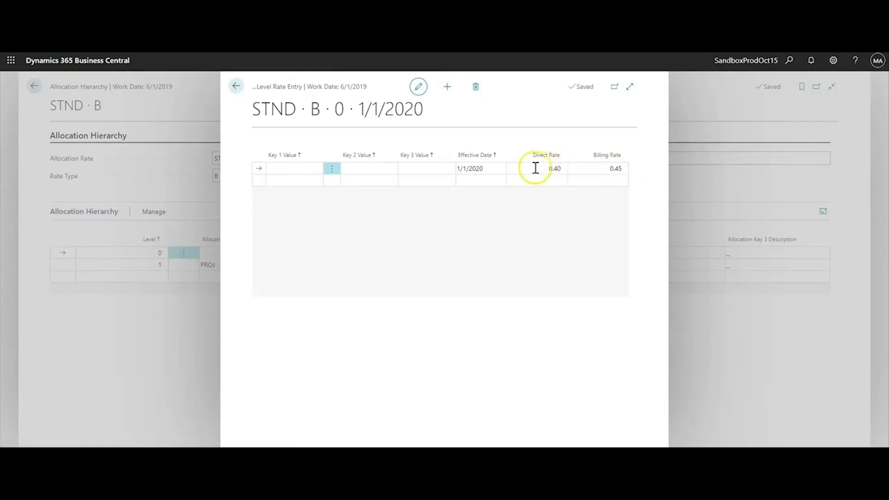
- Close the level rates and allocation hierarchy, and reopen the COST allocation method from the allocation setup
{"action": "left_click", "coordinate": [235, 86]}
{"action": "left_click", "coordinate": [37, 85]}
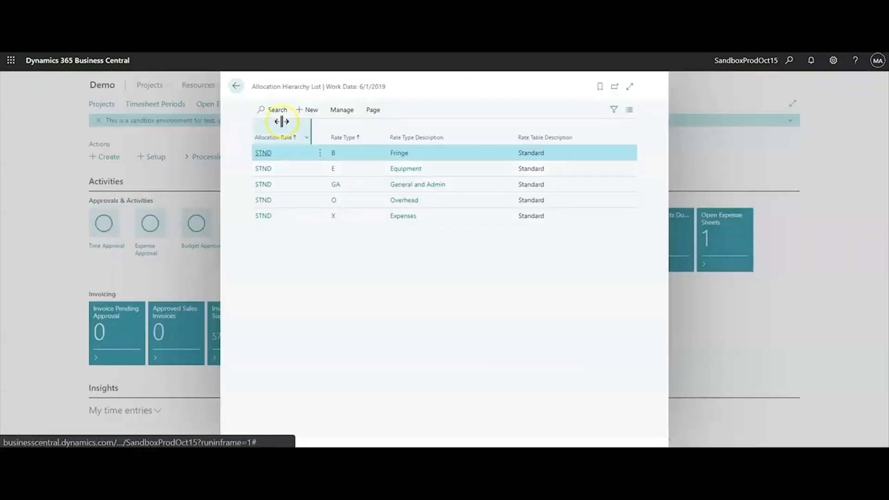
{"action": "left_click", "coordinate": [235, 88]}
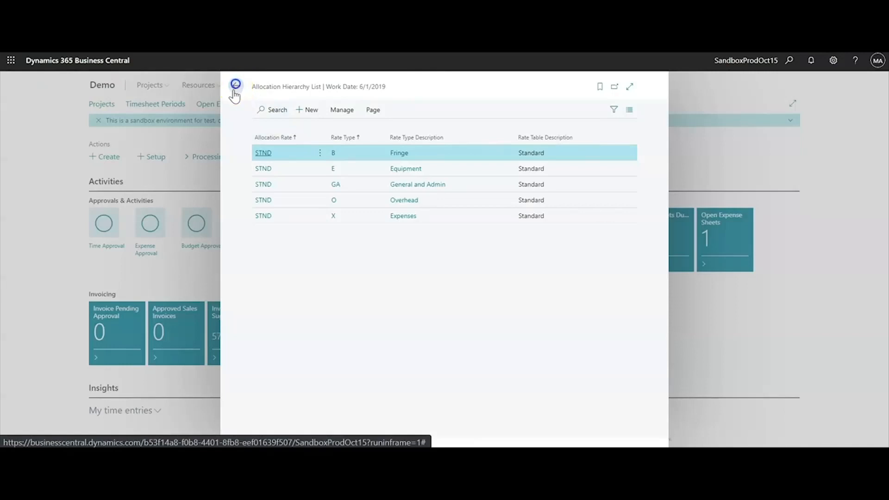
{"action": "left_click", "coordinate": [148, 155]}
{"action": "mouse_move", "coordinate": [186, 276]}
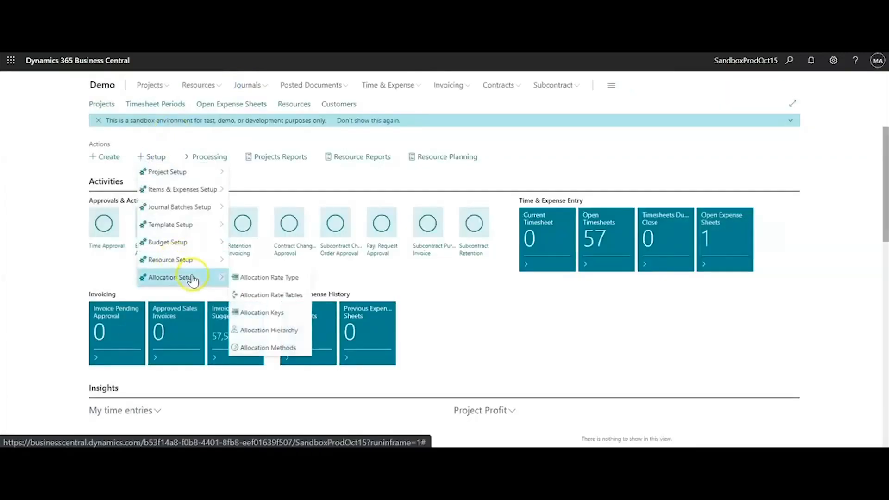
{"action": "left_click", "coordinate": [266, 348]}
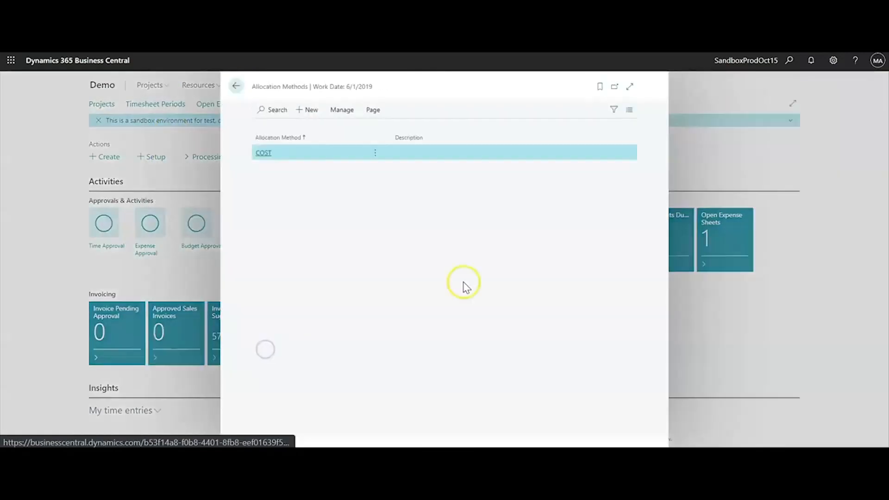
{"action": "left_click", "coordinate": [263, 154]}
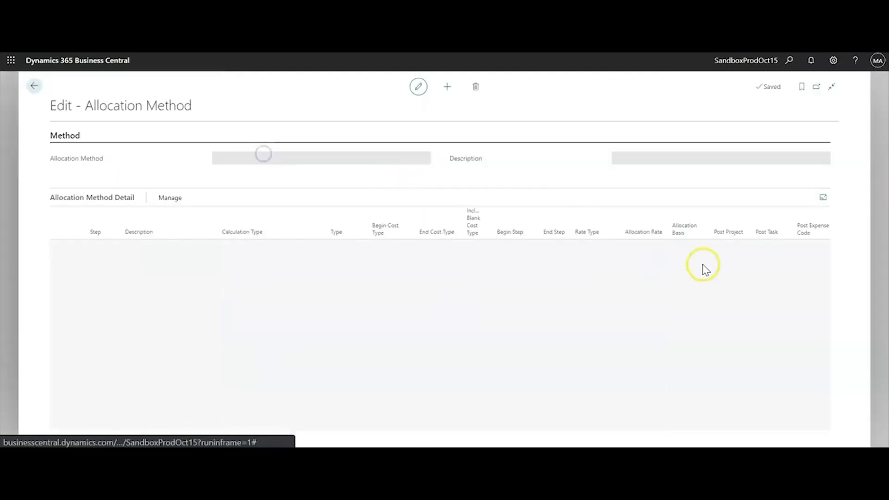
- Review the Apply to Rate options for step 10 of the COST allocation method, keeping Both
{"action": "left_click_drag", "start_coordinate": [643, 435], "coordinate": [790, 481]}
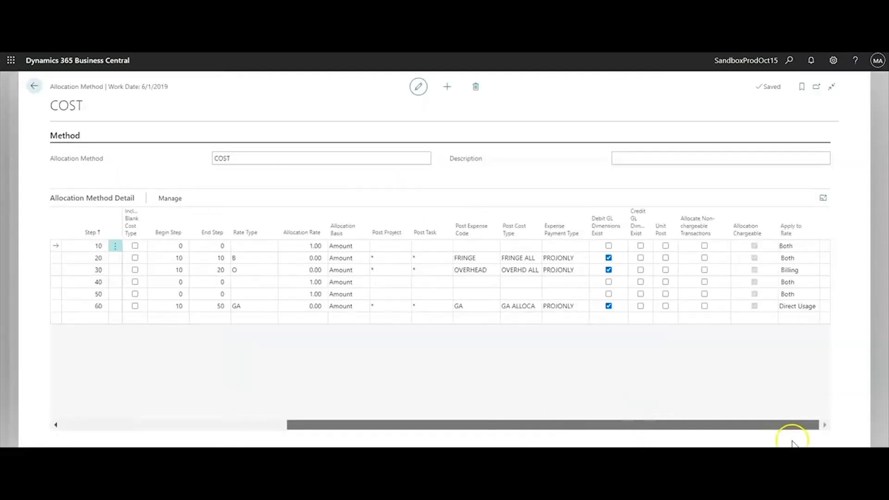
{"action": "left_click", "coordinate": [802, 244]}
{"action": "left_click", "coordinate": [804, 272]}
{"action": "left_click", "coordinate": [813, 247]}
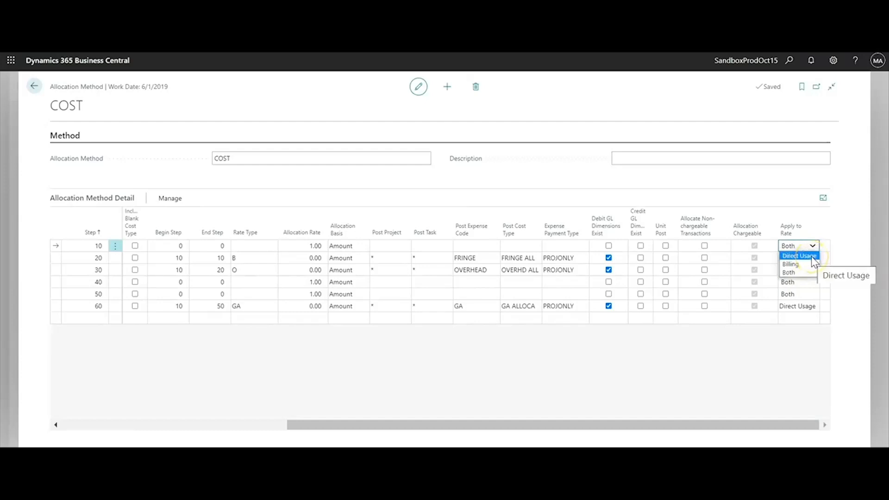
{"action": "left_click", "coordinate": [759, 347]}
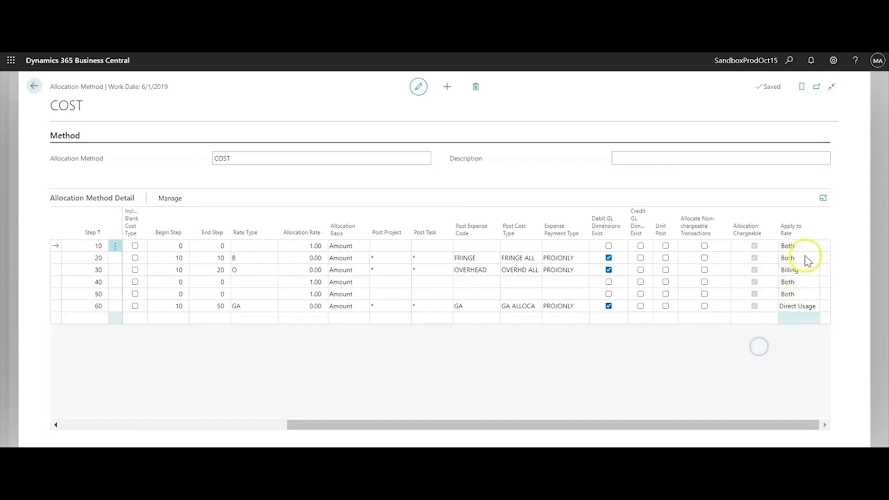
{"action": "left_click", "coordinate": [813, 245]}
{"action": "left_click", "coordinate": [789, 367]}
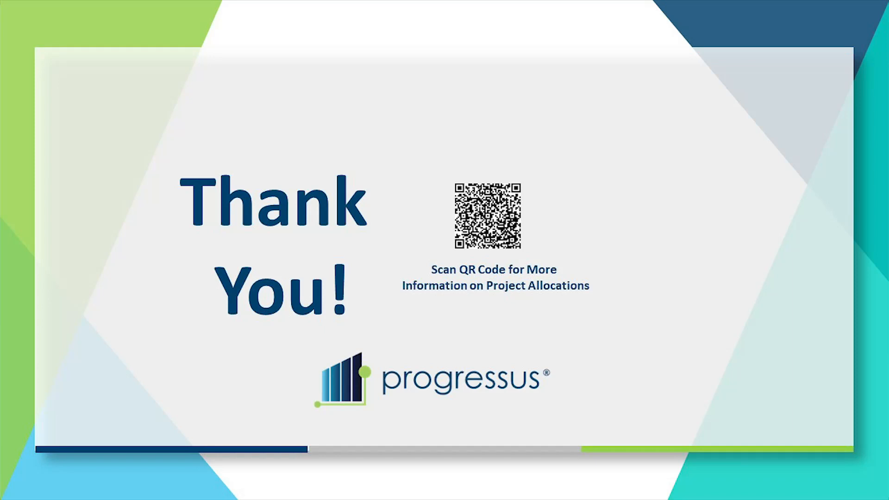